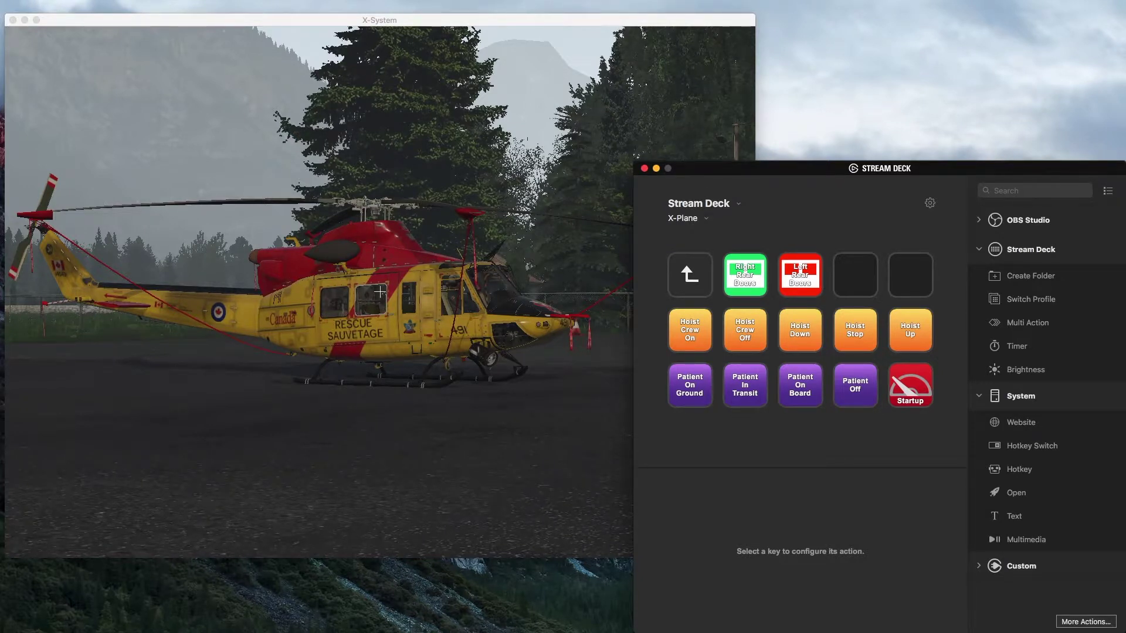
- Switch to X-Plane and toggle the helicopter's rear doors open and closed again to demonstrate the door command
left_click(380, 291)
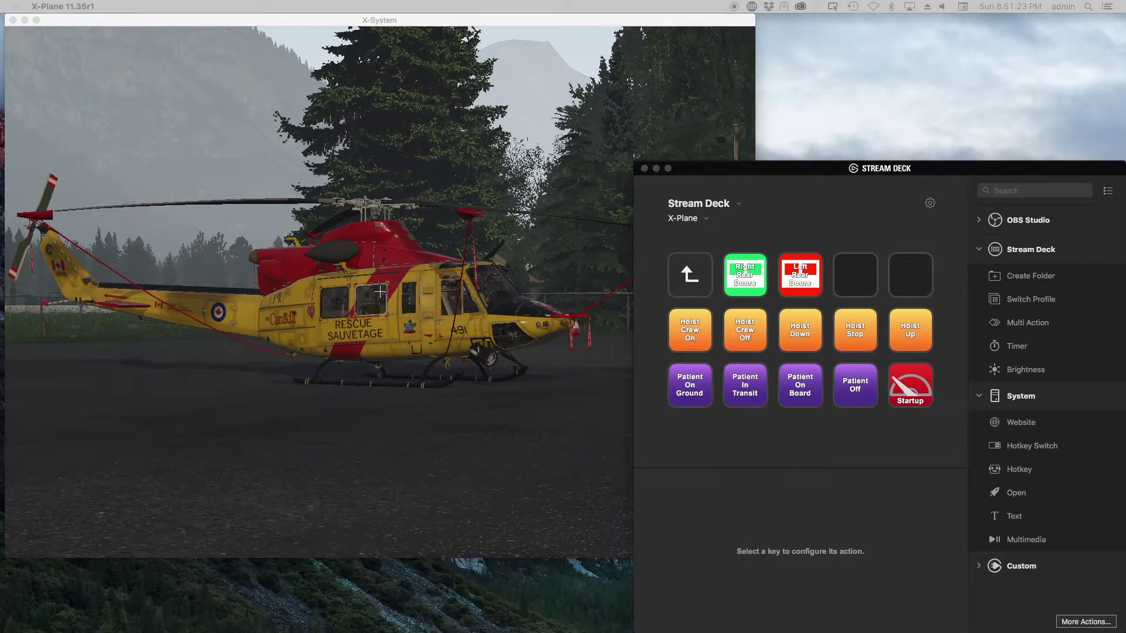
key("d")
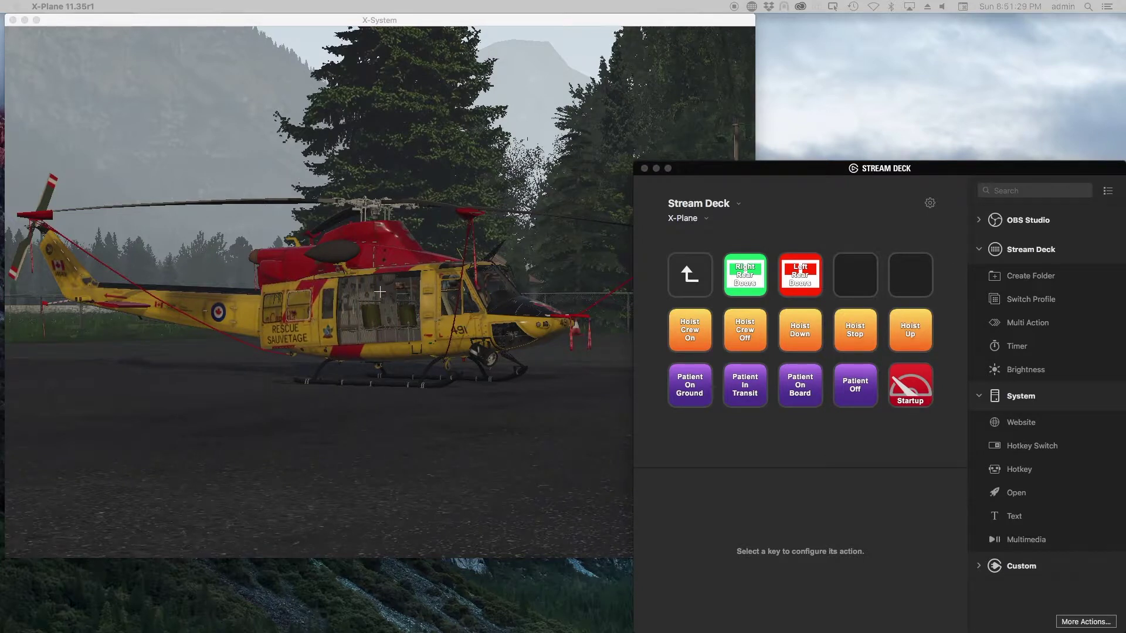
key("d")
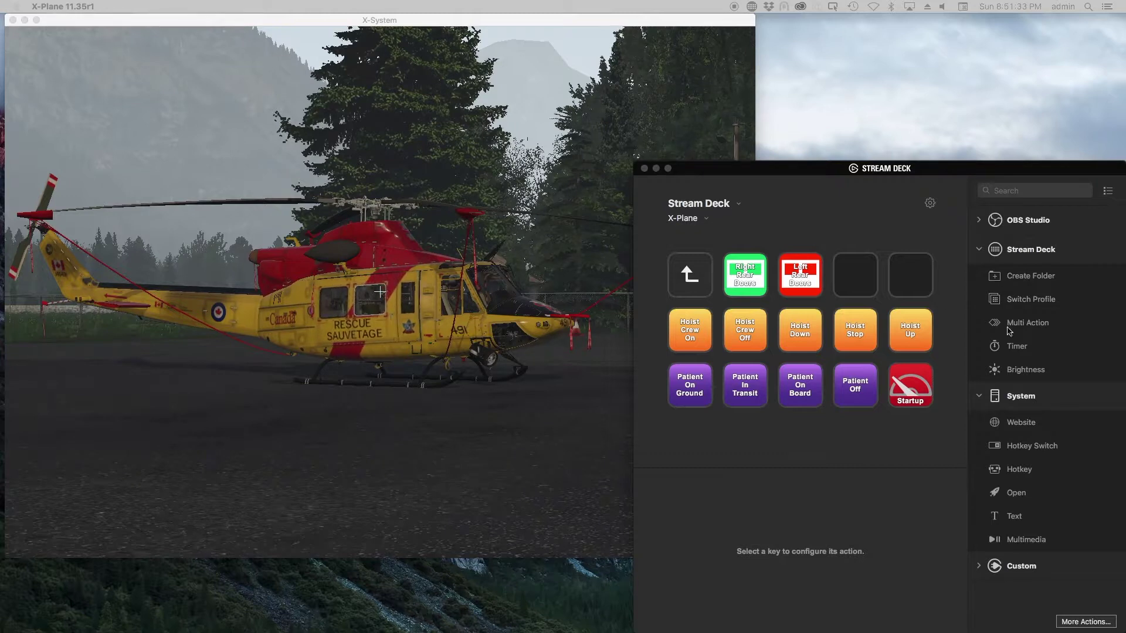
- In Stream Deck, examine the text commands assigned to the Right Rear Doors and Left Rear Doors keys
left_click(746, 279)
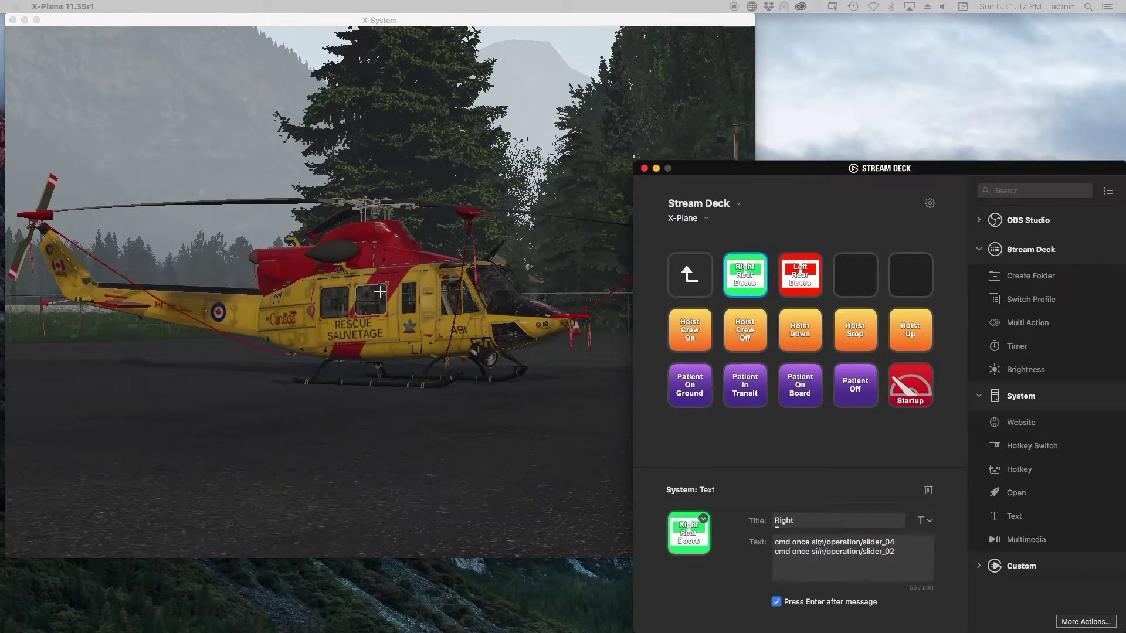
left_click_drag(864, 542, 896, 542)
left_click(815, 286)
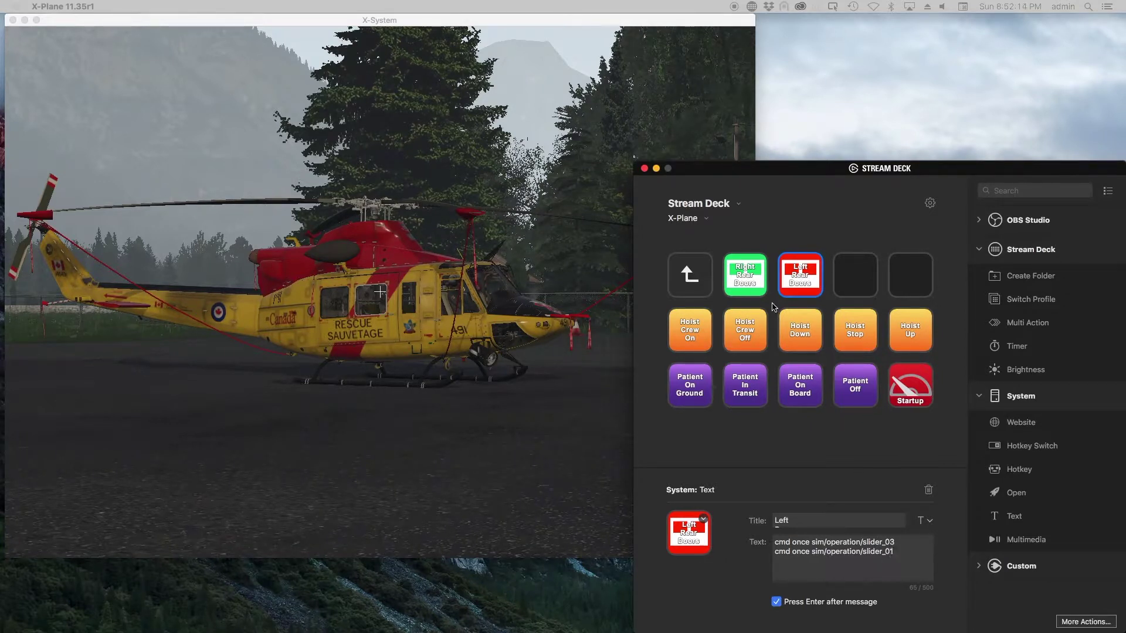
left_click(757, 284)
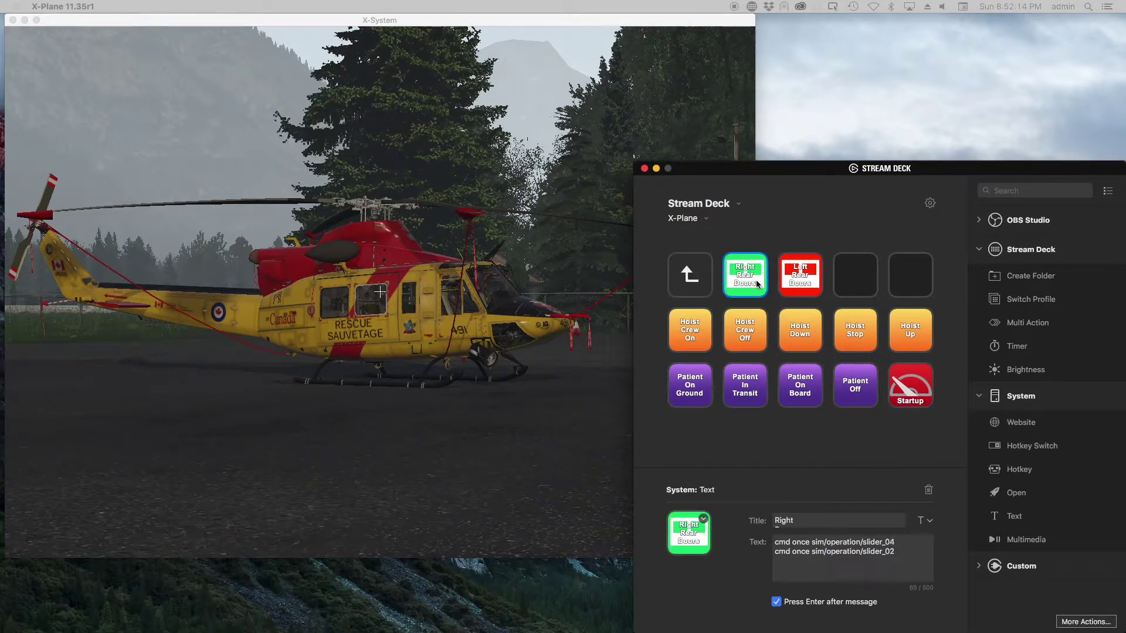
left_click(800, 276)
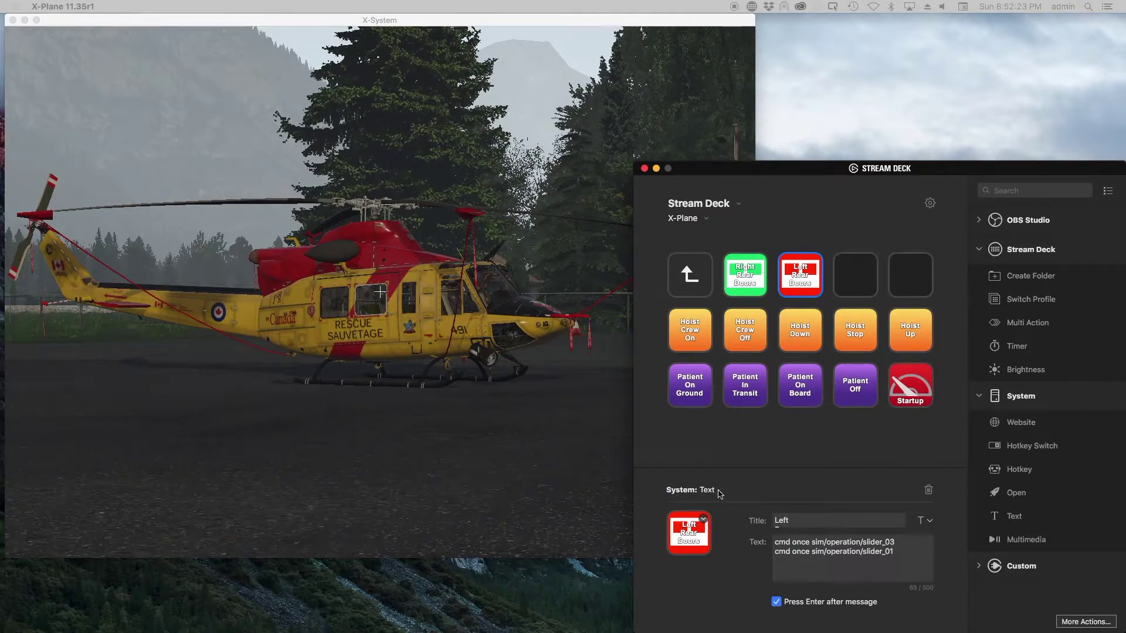
- Add a Text action to each of the two empty keys and copy the slider_04 command line from the Right Rear Doors key
left_click_drag(1018, 517, 863, 278)
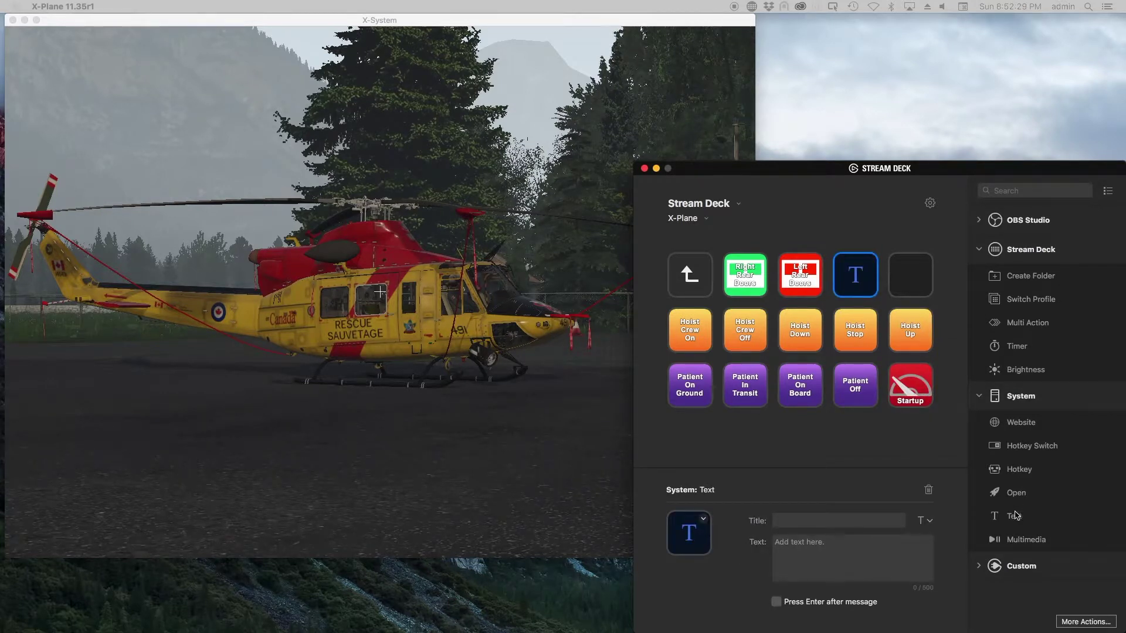
left_click_drag(1018, 518, 912, 281)
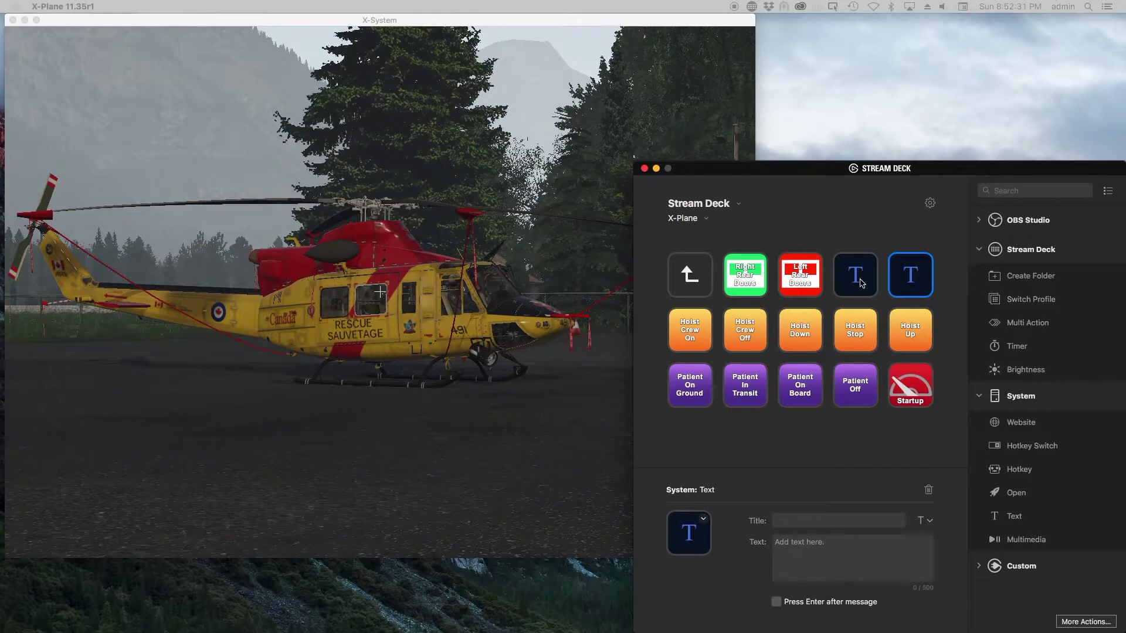
left_click(737, 285)
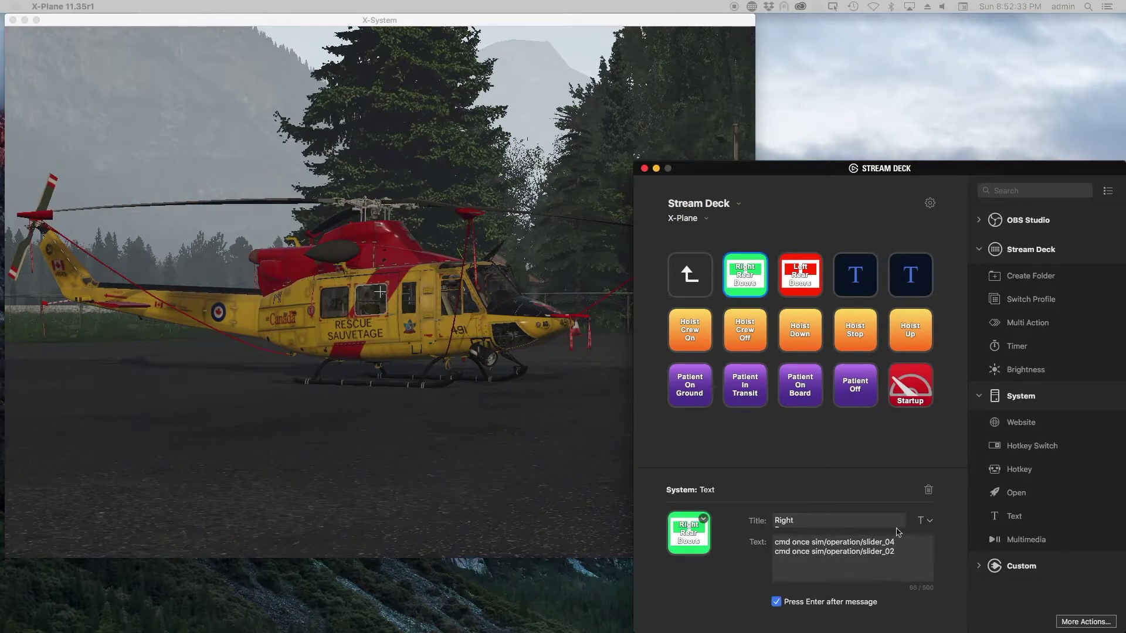
left_click_drag(895, 542, 773, 541)
key("super+c")
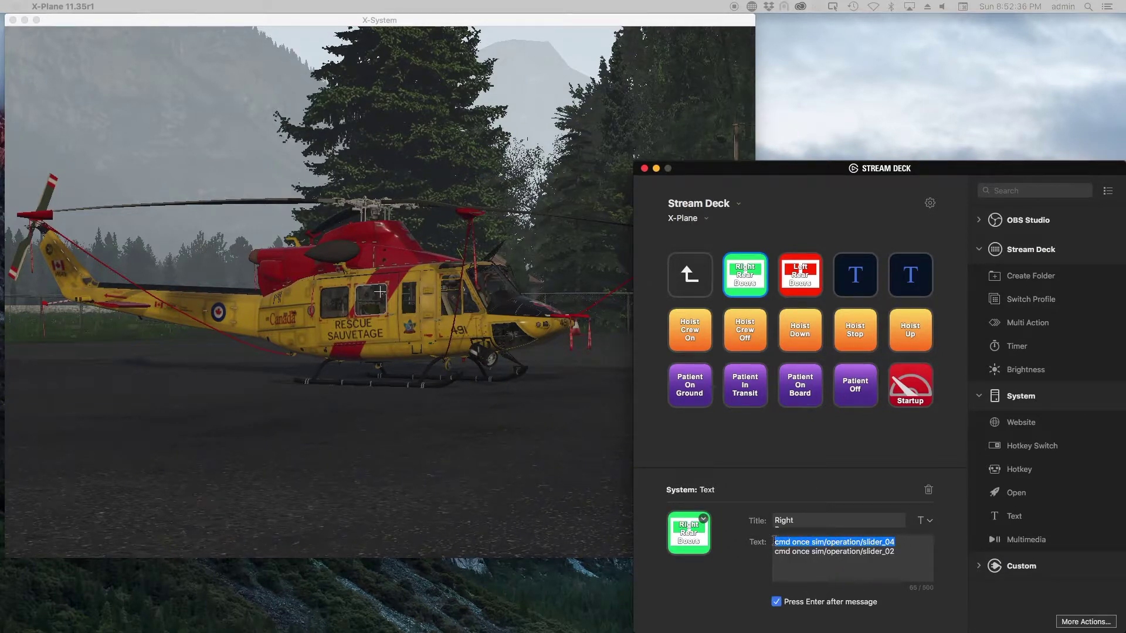
- Give the first new Text key the command "cmd once sim/operation/slider_05" and enable Press Enter after message
left_click(859, 275)
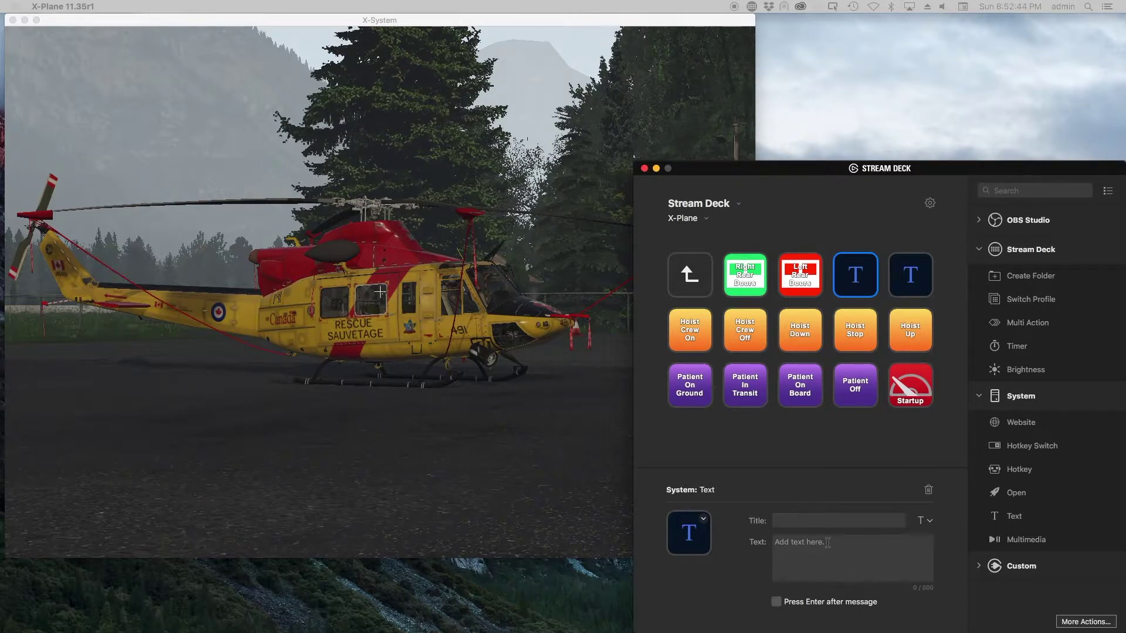
key("super+v")
key("shift+Left")
key("shift+Left")
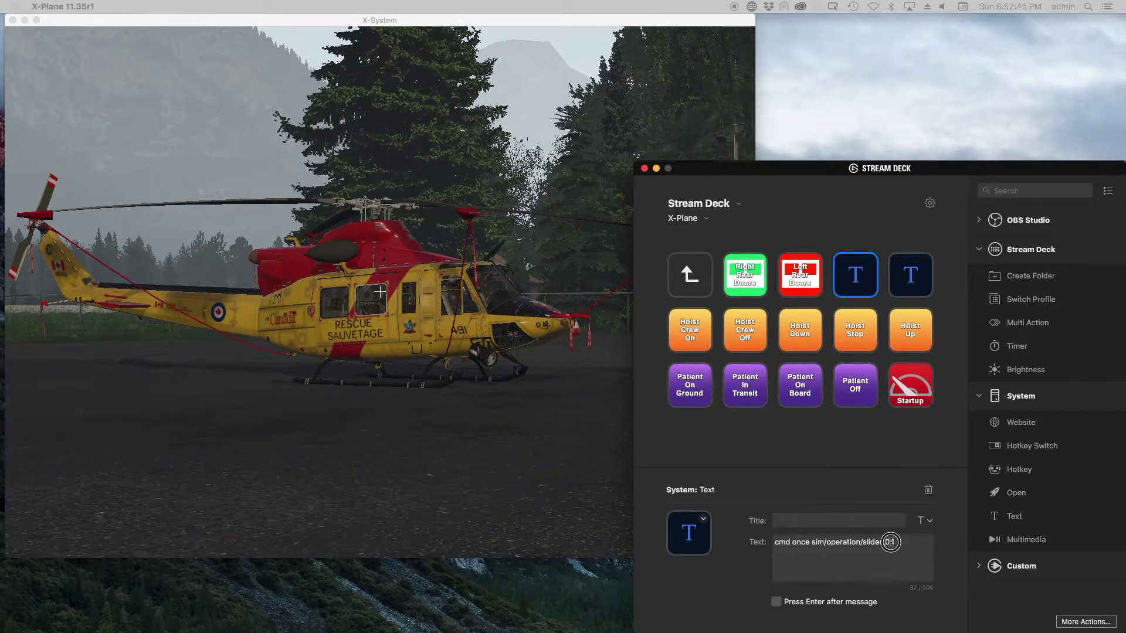
type("05")
left_click(776, 602)
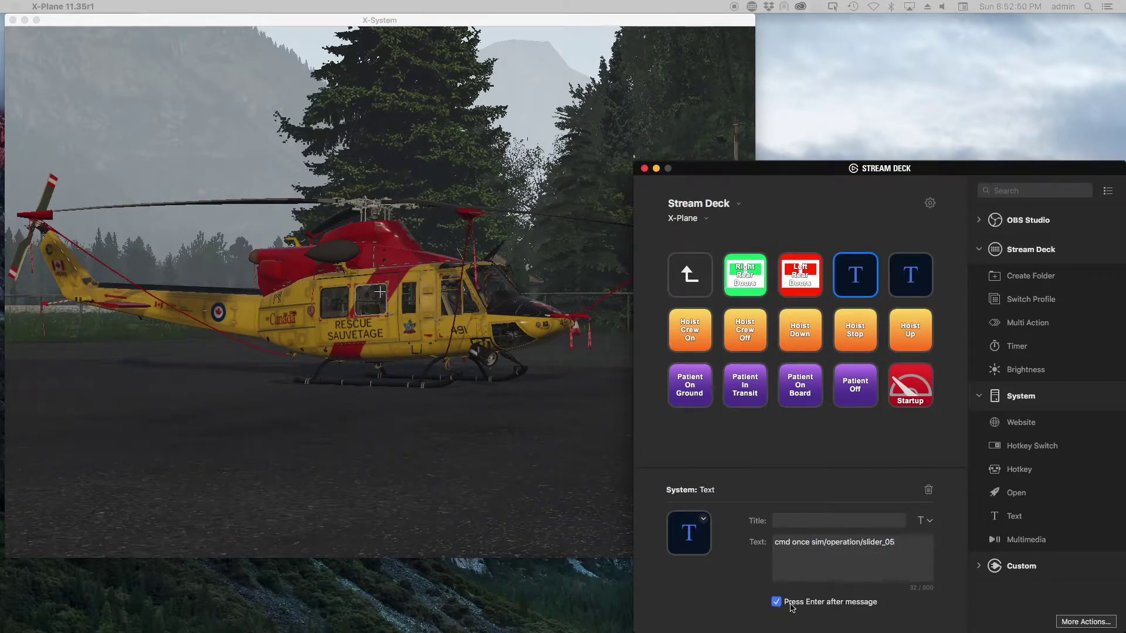
- Title the slider_05 key "Pilot Door" on two lines and align the title to the middle of the key
left_click(819, 521)
type("Pilot")
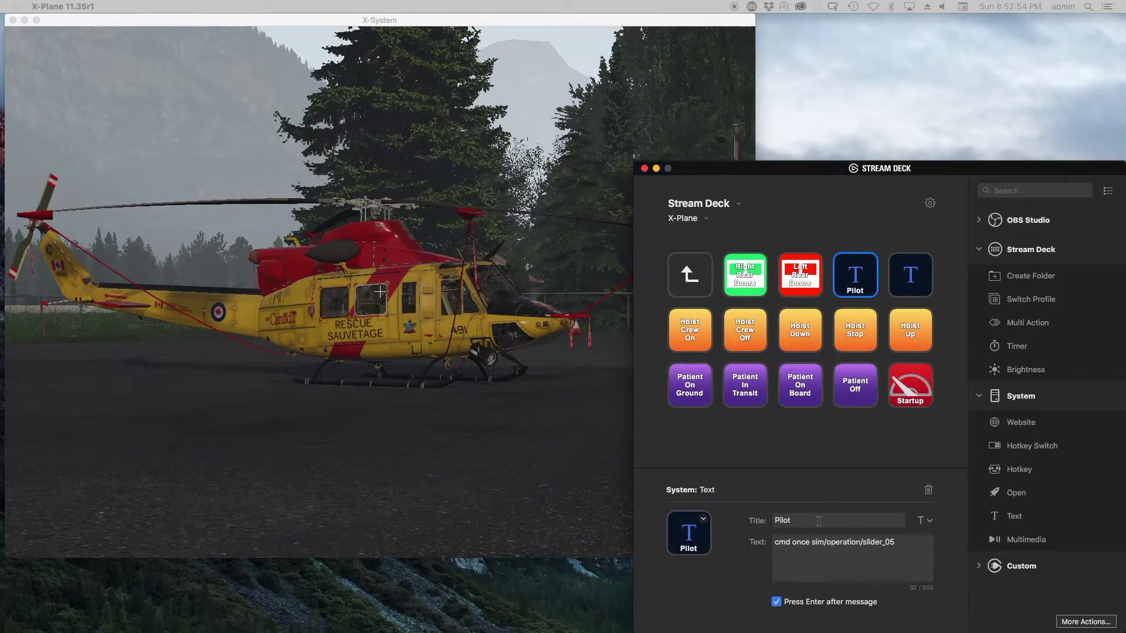
key("Return")
type("Door")
left_click(929, 523)
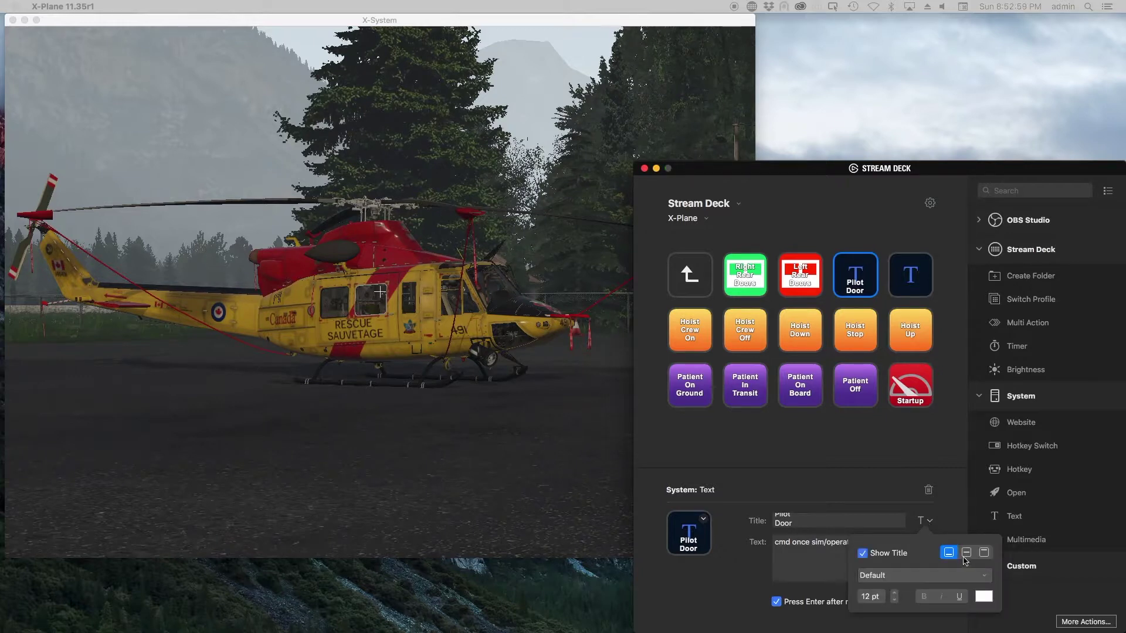
left_click(966, 554)
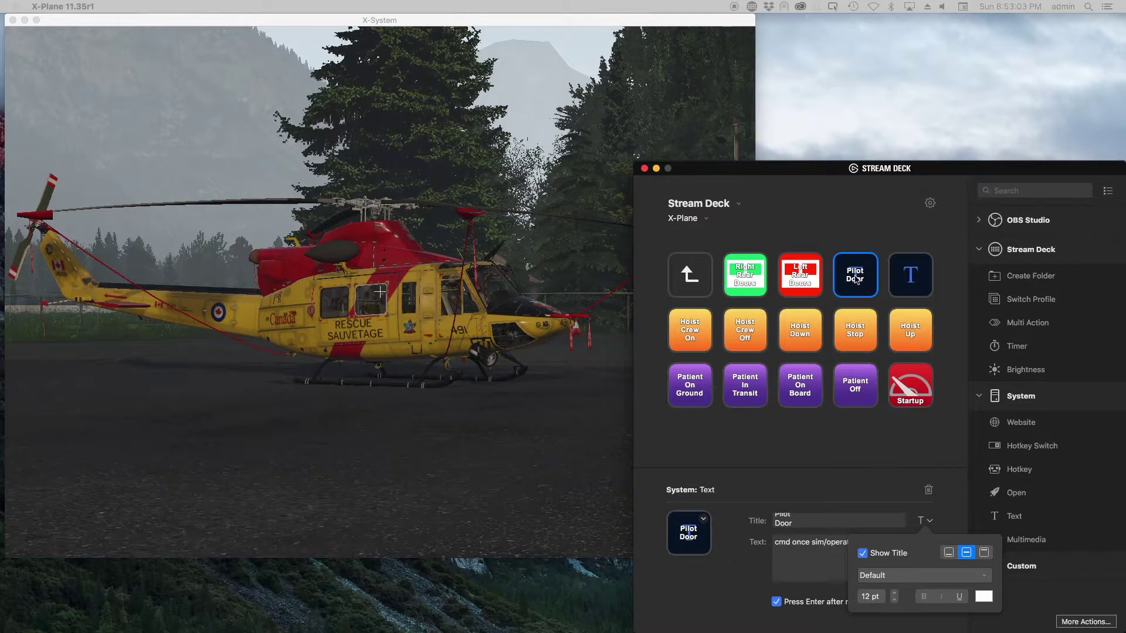
left_click(909, 461)
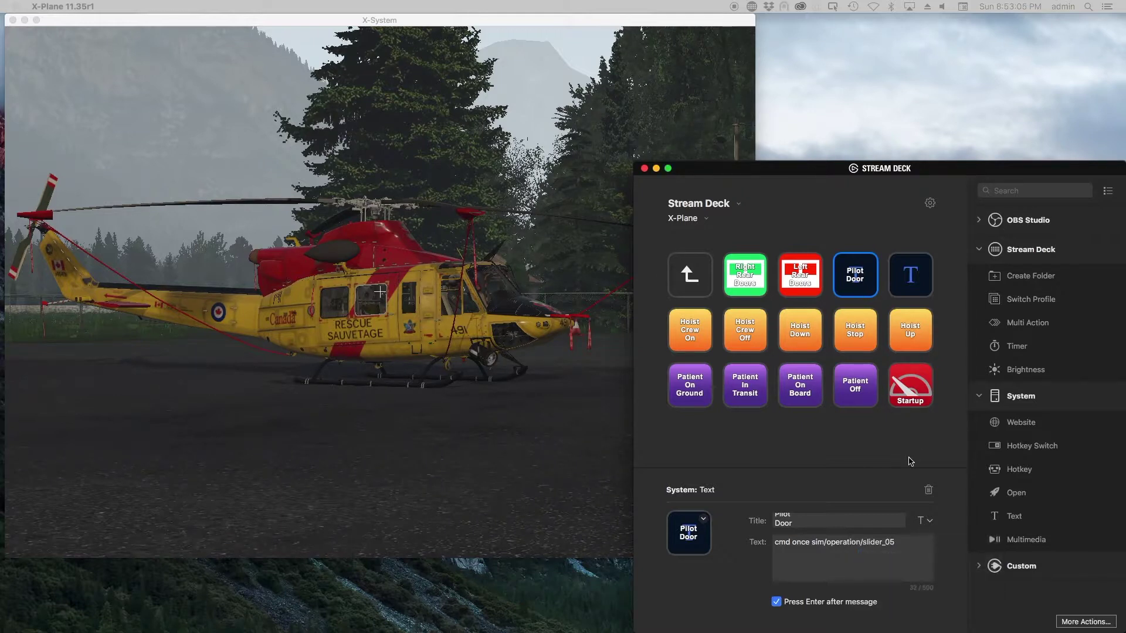
- Give the second new Text key the command "cmd once sim/operation/slider_06" and enable Press Enter after message
left_click(380, 291)
left_click(902, 280)
left_click(853, 544)
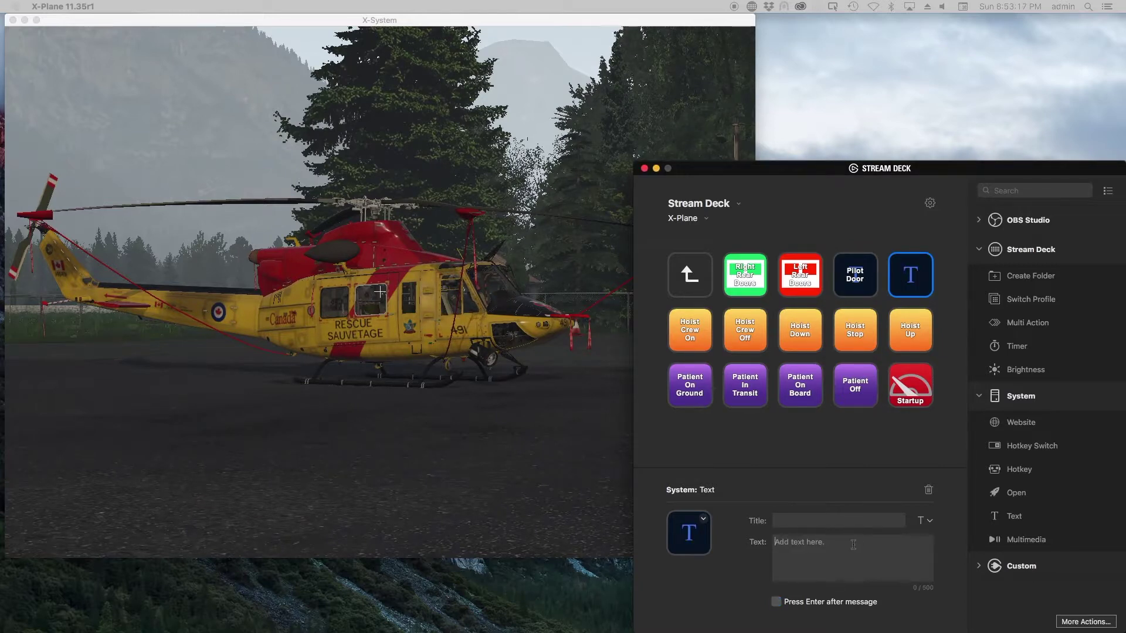
key("super+v")
left_click_drag(889, 542, 894, 542)
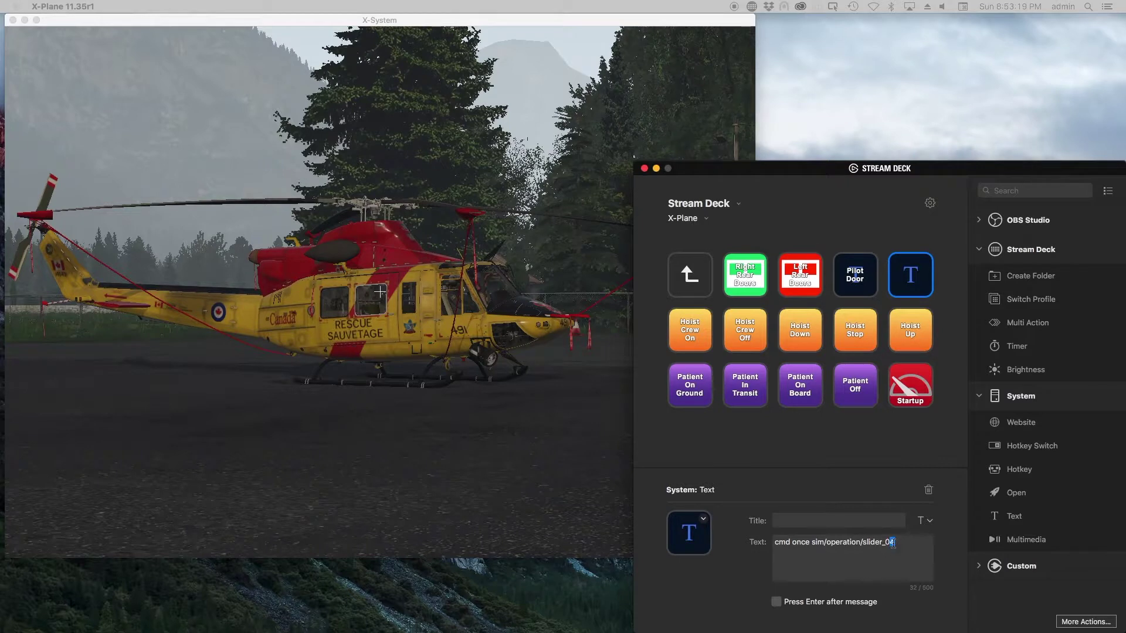
type("6")
left_click(777, 602)
- Title the slider_06 key "Co-Pilot Door" on two lines and align the title to the middle of the key
type("Co-Pilot")
key("Return")
type("Door")
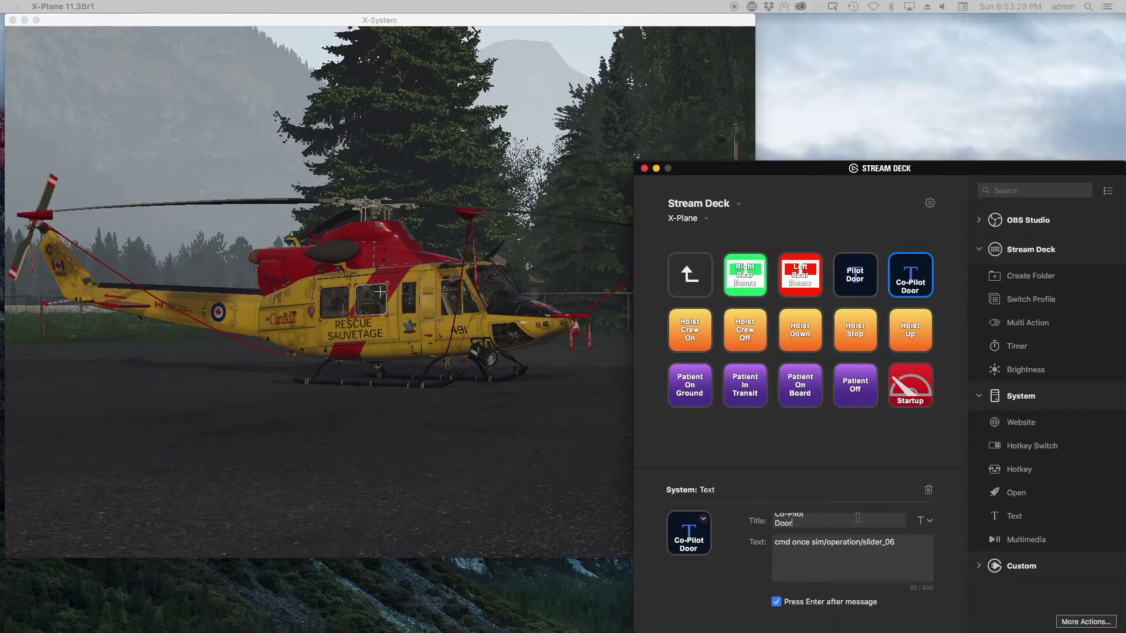
left_click(929, 522)
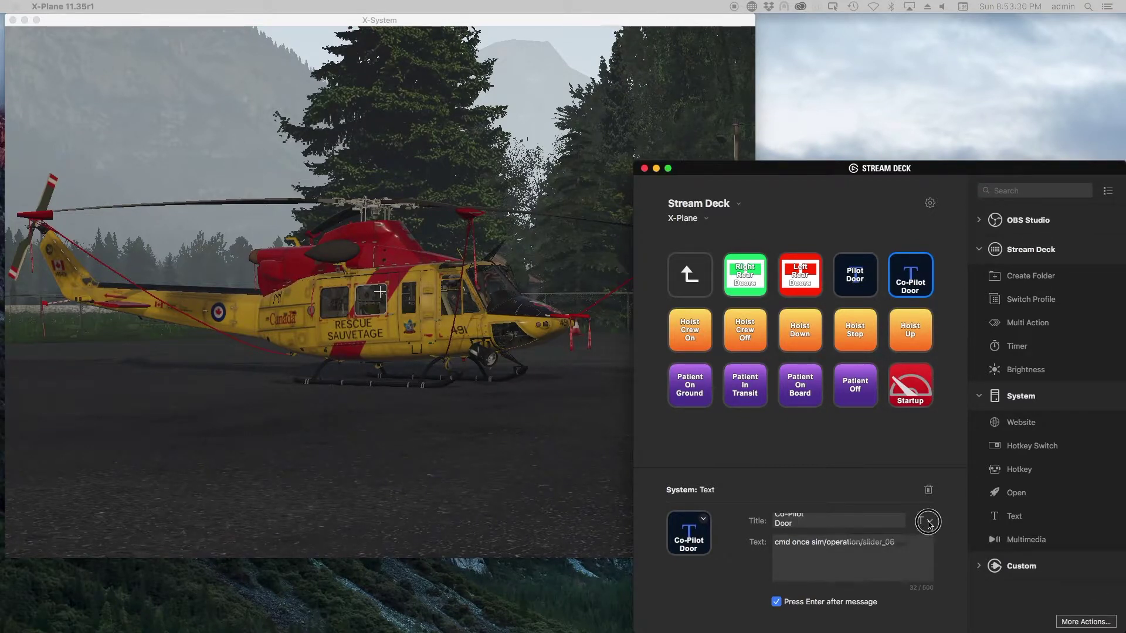
left_click(966, 553)
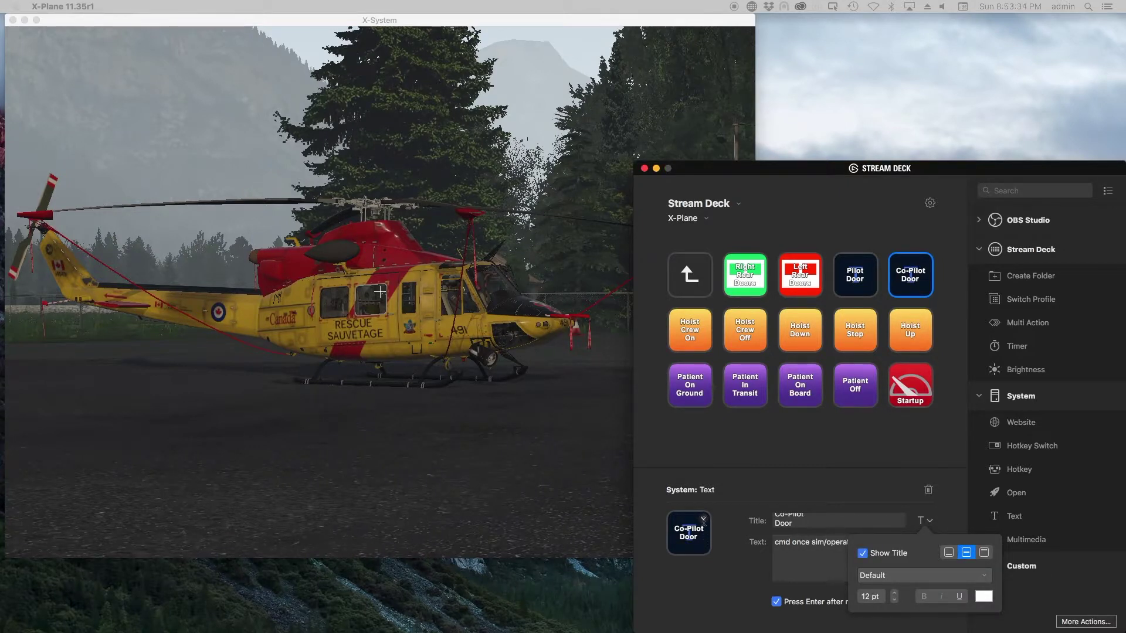
- Set the Co-Pilot Door key's icon from the LeftDoor image file in the StreamDeck Icons folder
left_click(704, 520)
left_click(704, 519)
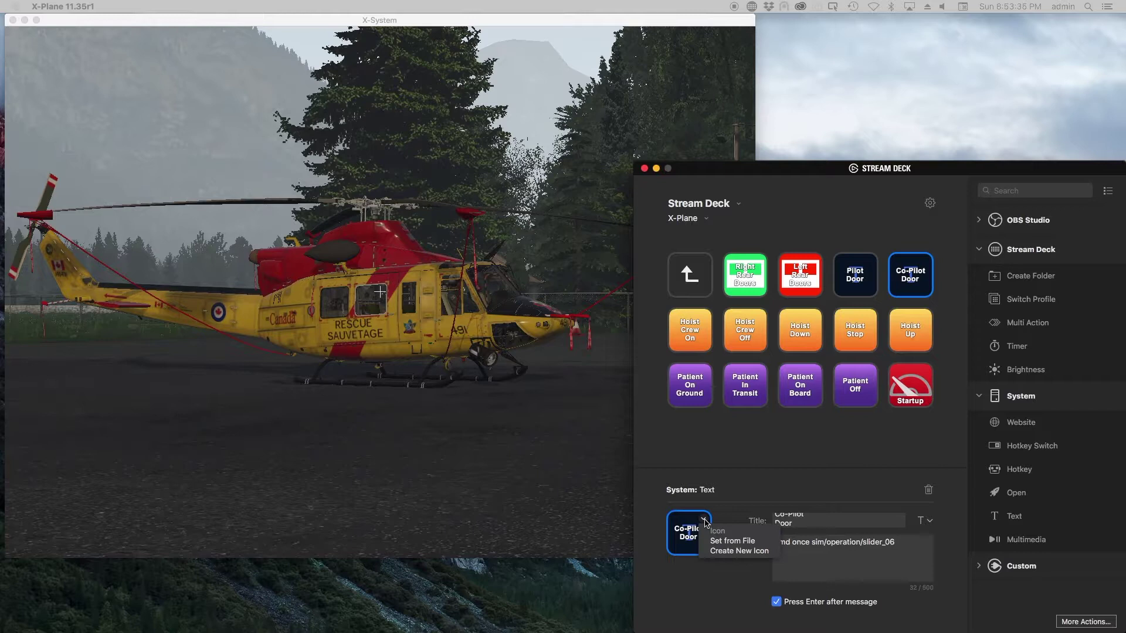
left_click(727, 541)
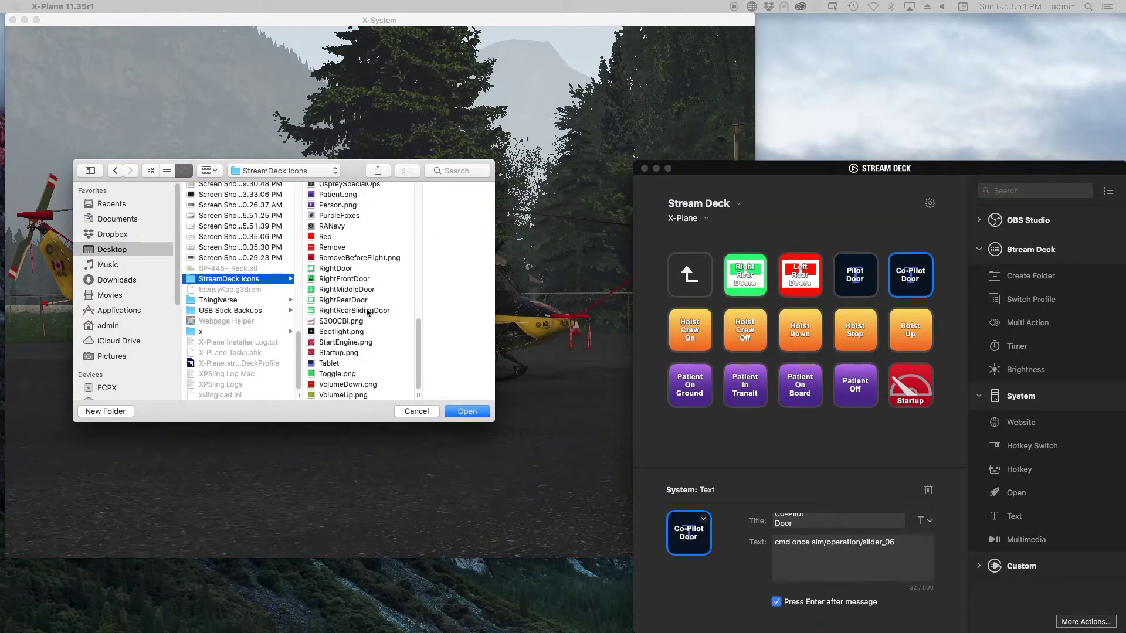
left_click(351, 280)
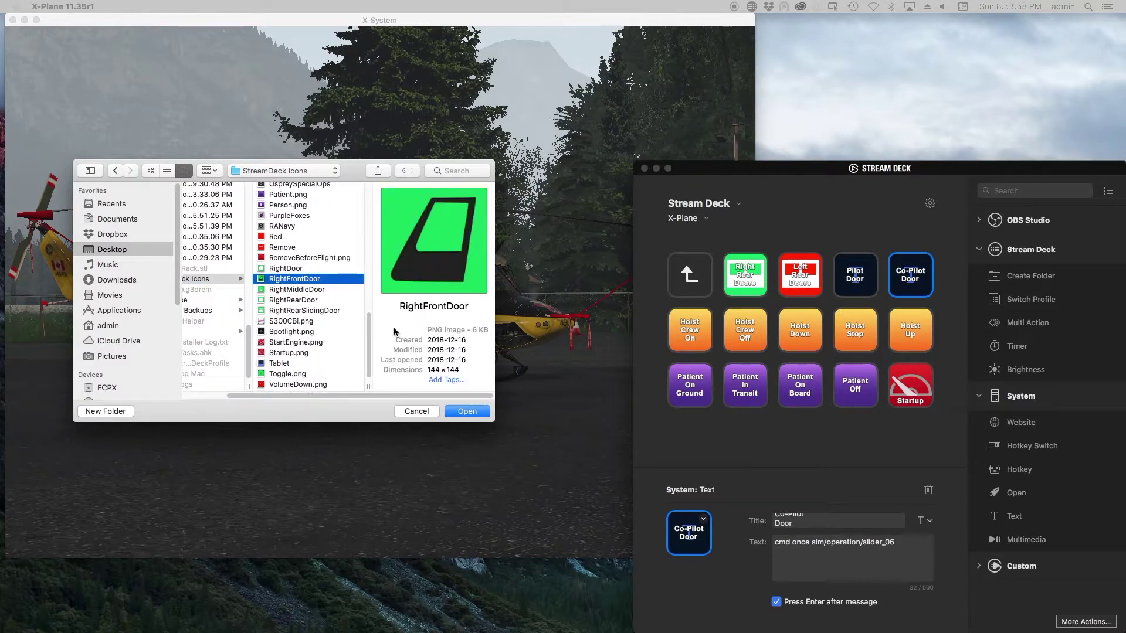
left_click_drag(368, 351, 373, 276)
left_click(312, 291)
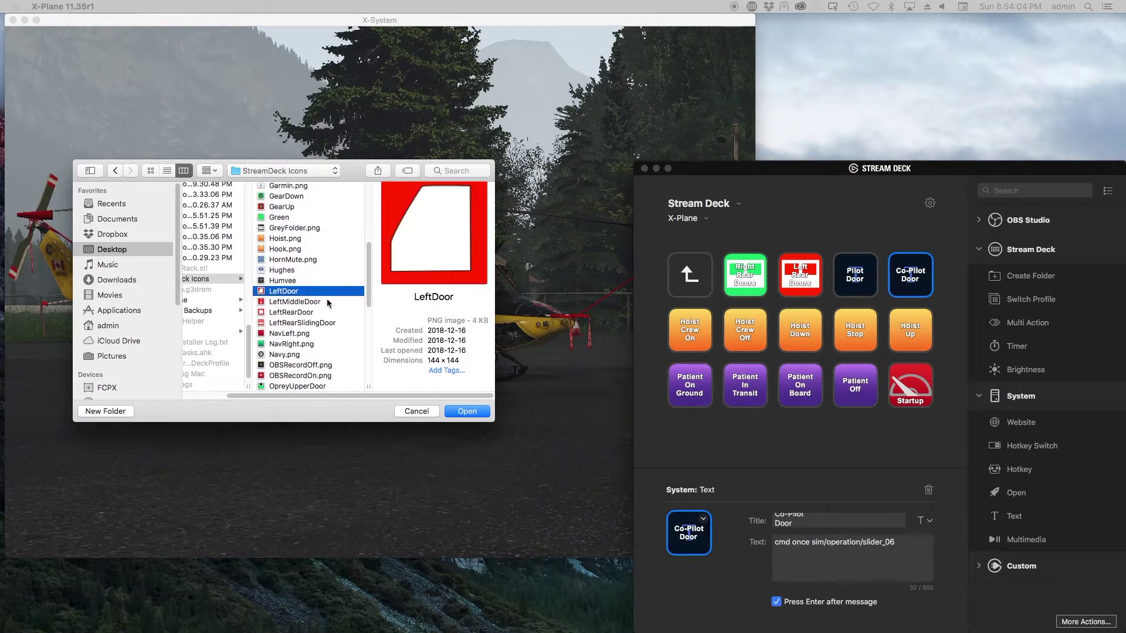
left_click(464, 411)
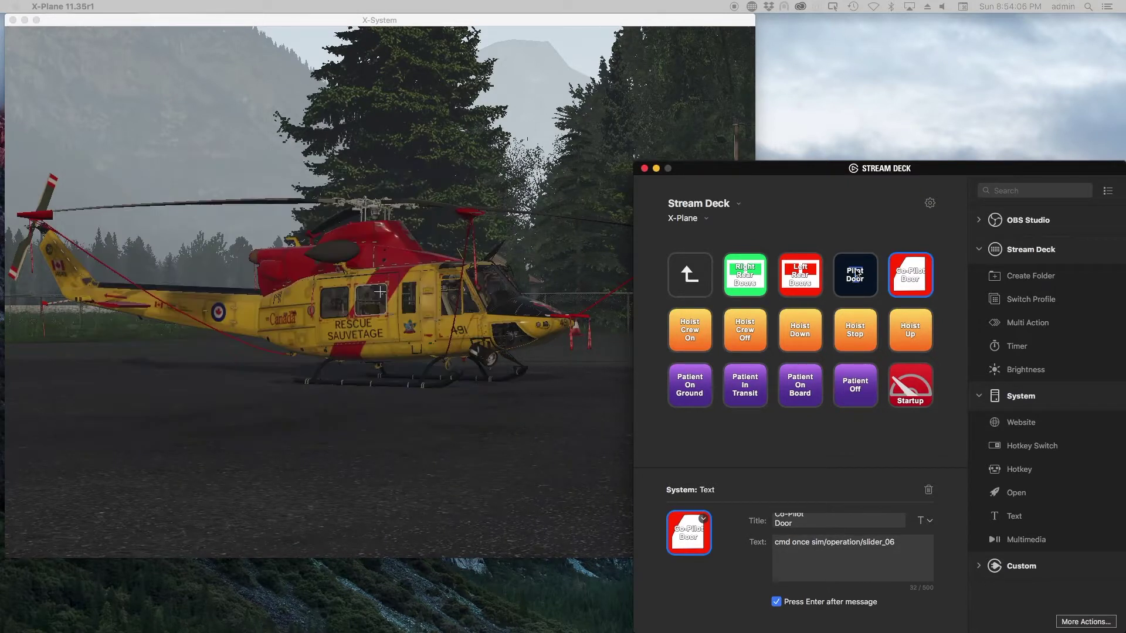
- Set the Pilot Door key's icon from the RightDoor image file in the StreamDeck Icons folder, then deselect the key
left_click(857, 274)
left_click(704, 519)
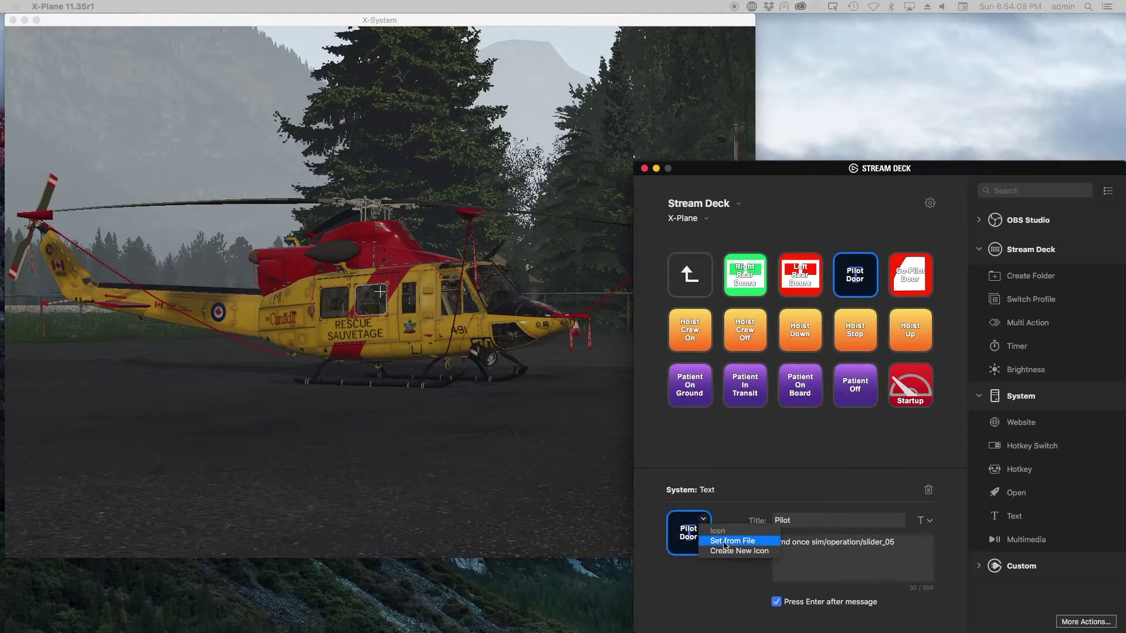
left_click(725, 541)
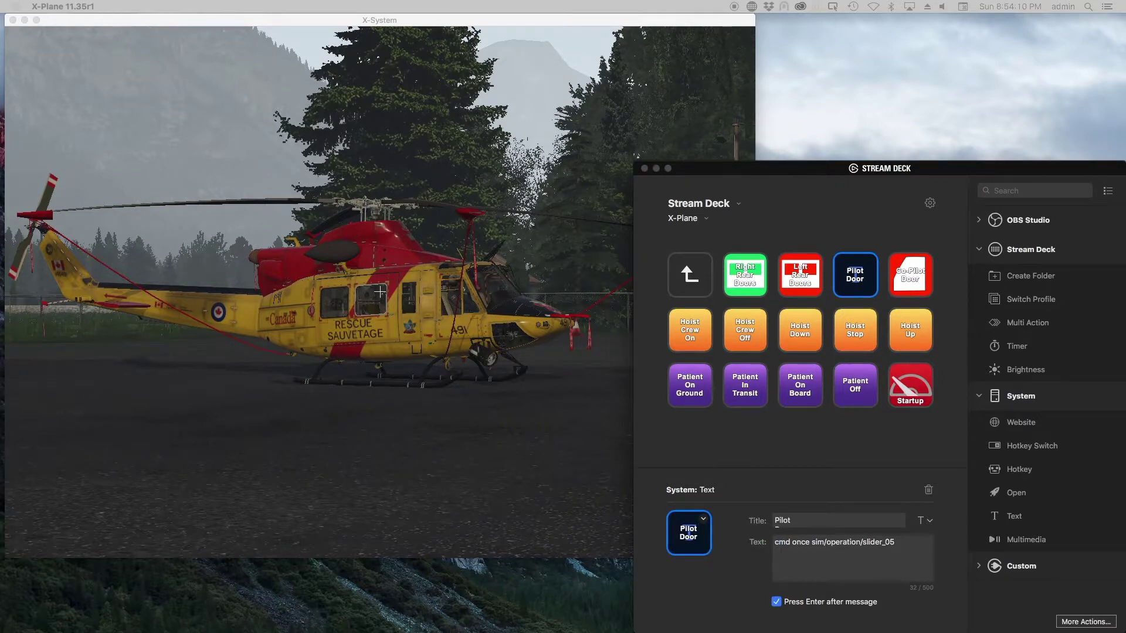
left_click_drag(749, 161, 372, 217)
scroll(254, 320, "down", 10)
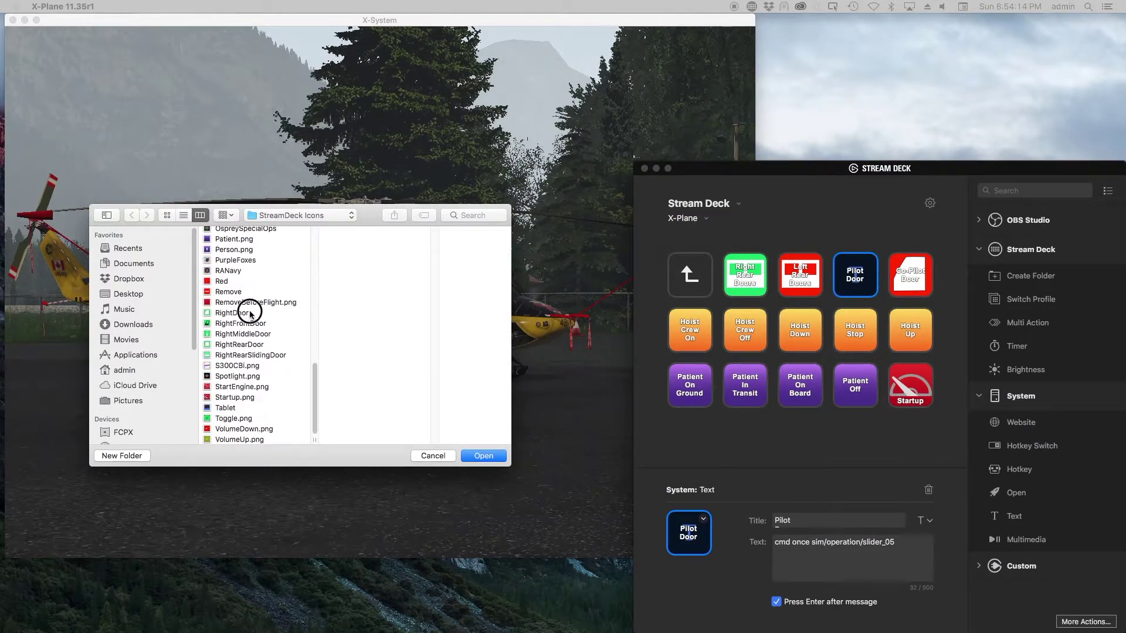
left_click(251, 312)
left_click(492, 456)
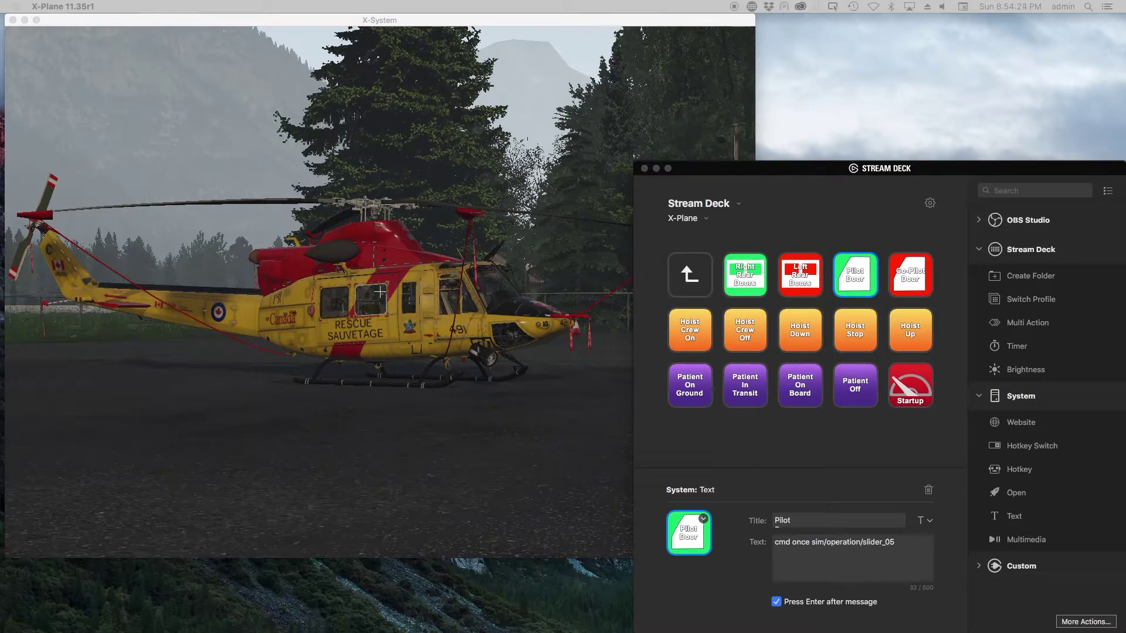
left_click(868, 202)
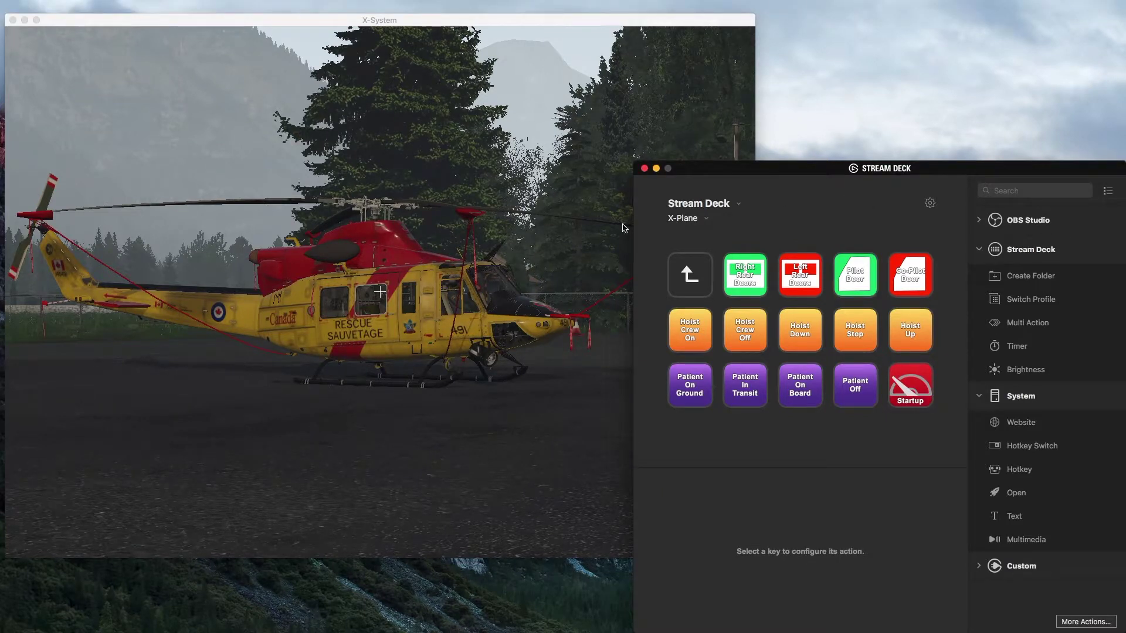
- Switch to X-Plane, open the DataRefTool dataref viewer and move it clear of the helicopter's cockpit
left_click(168, 35)
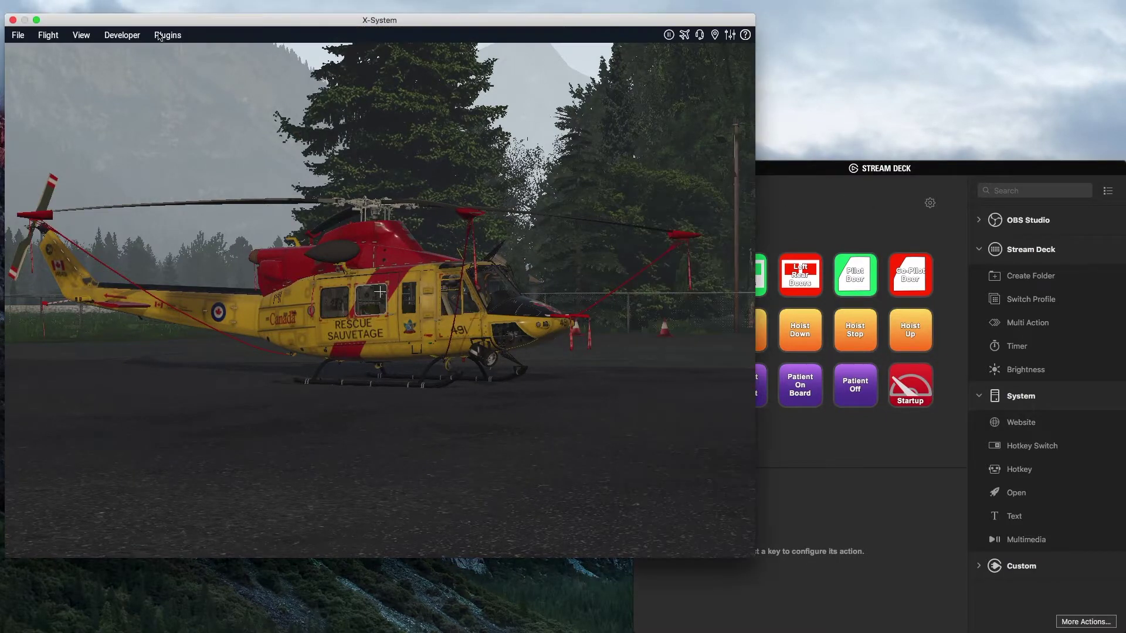
left_click(160, 36)
mouse_move(170, 68)
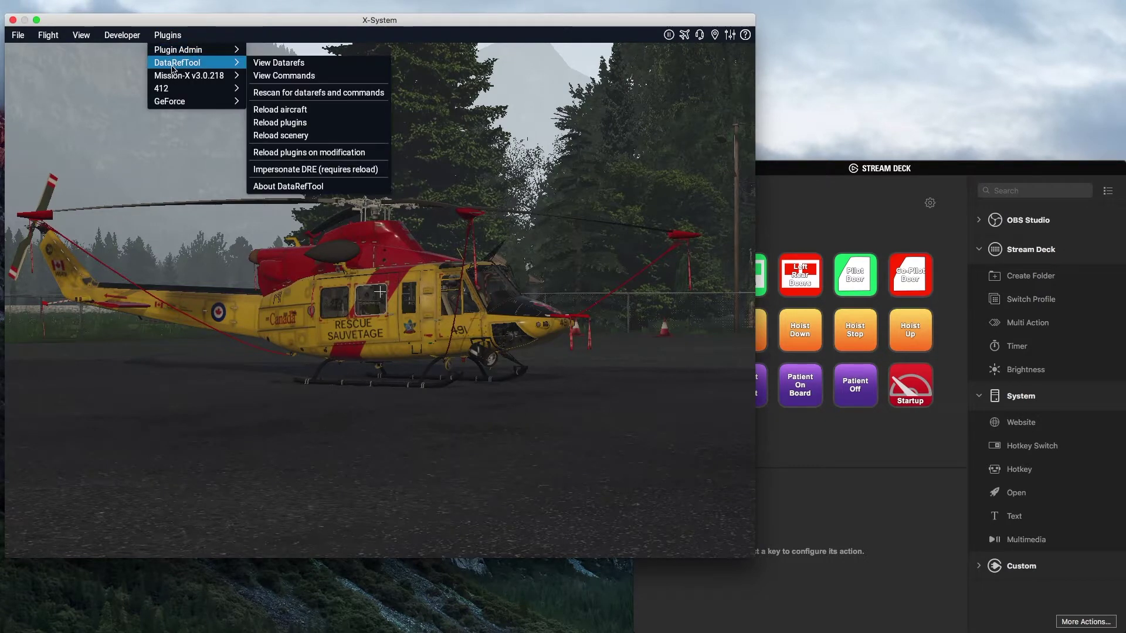
left_click(268, 63)
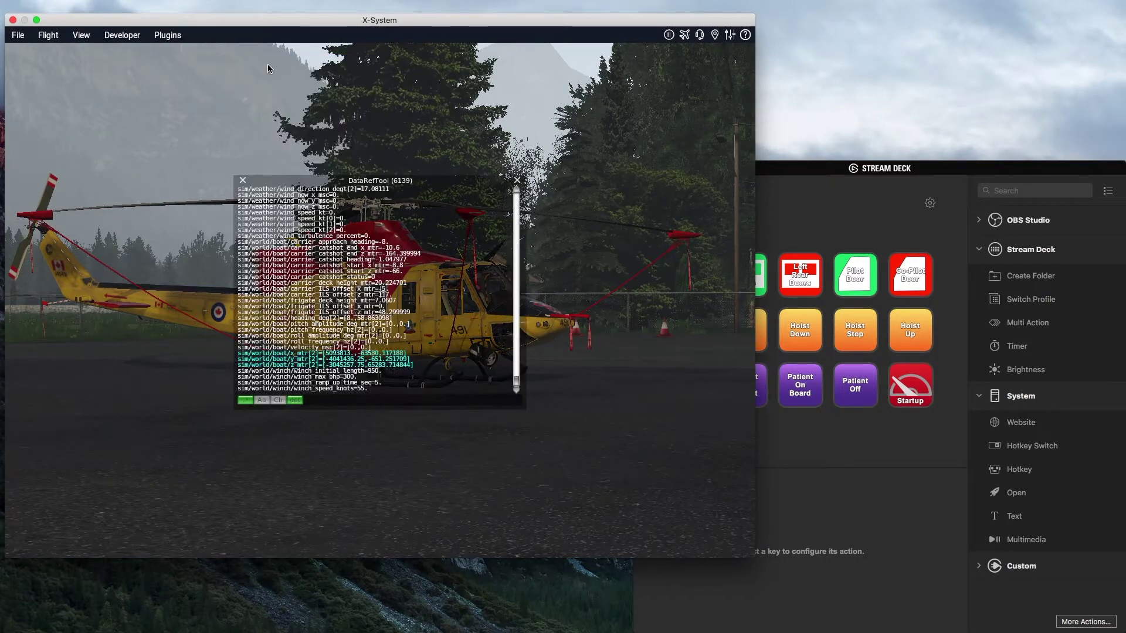
left_click_drag(283, 185, 64, 325)
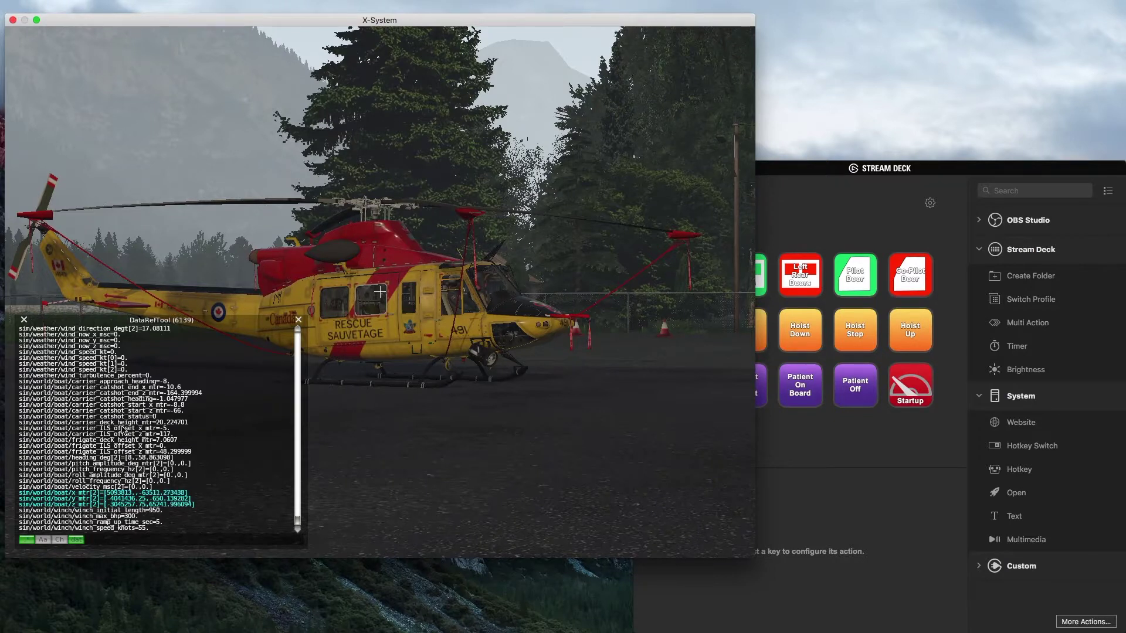
- Set the DataRefTool list to include both datarefs and commands, and filter it by "412"
left_click(76, 541)
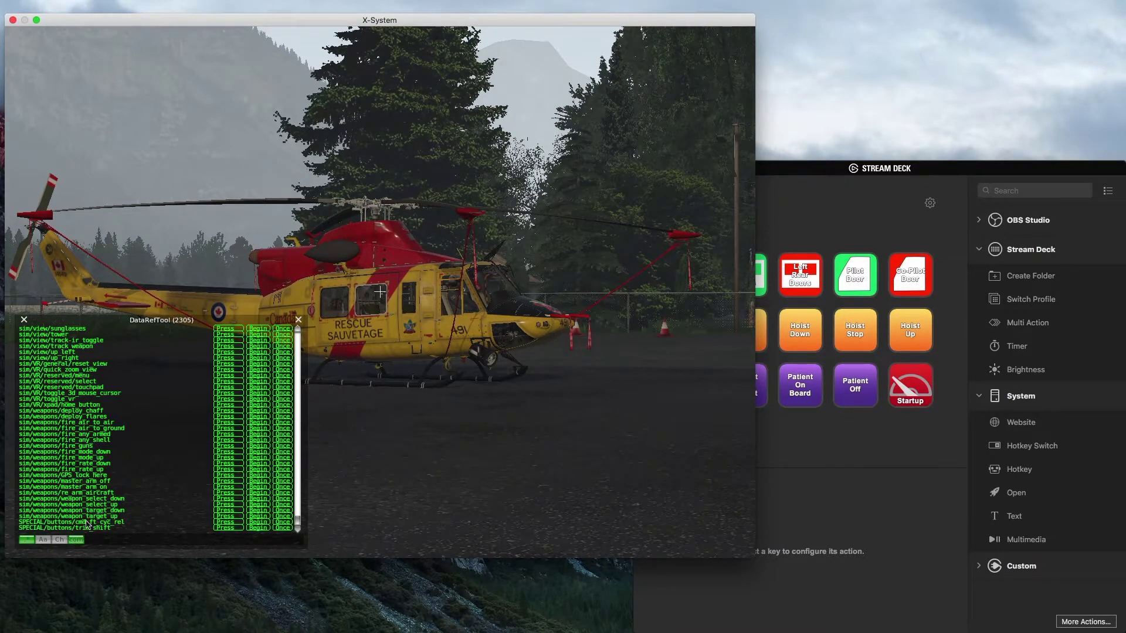
left_click(76, 540)
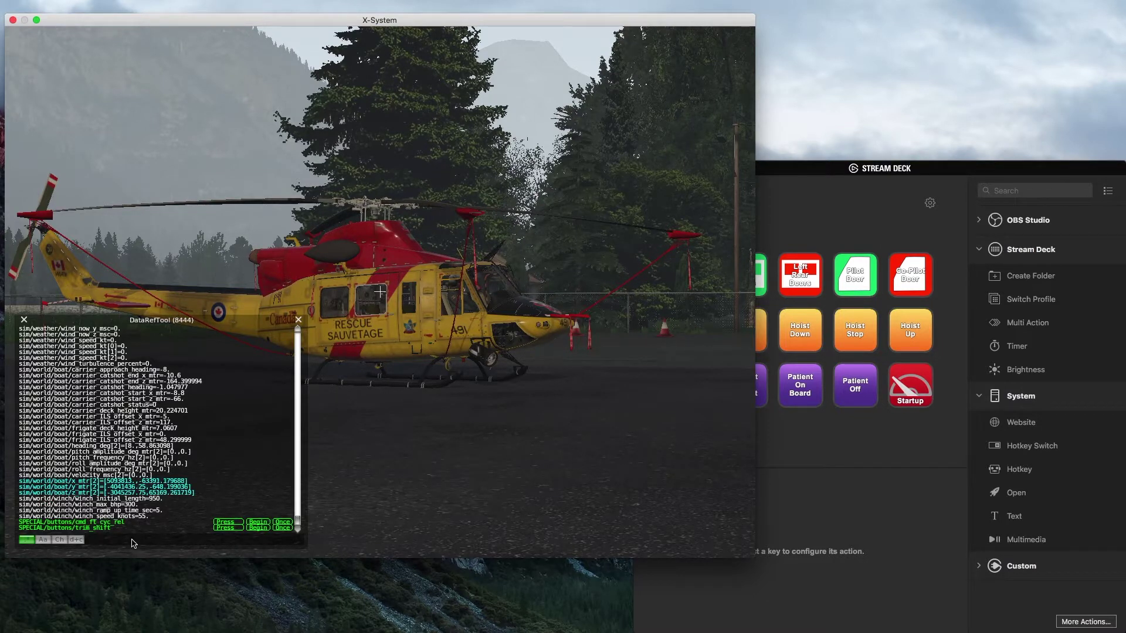
type("412")
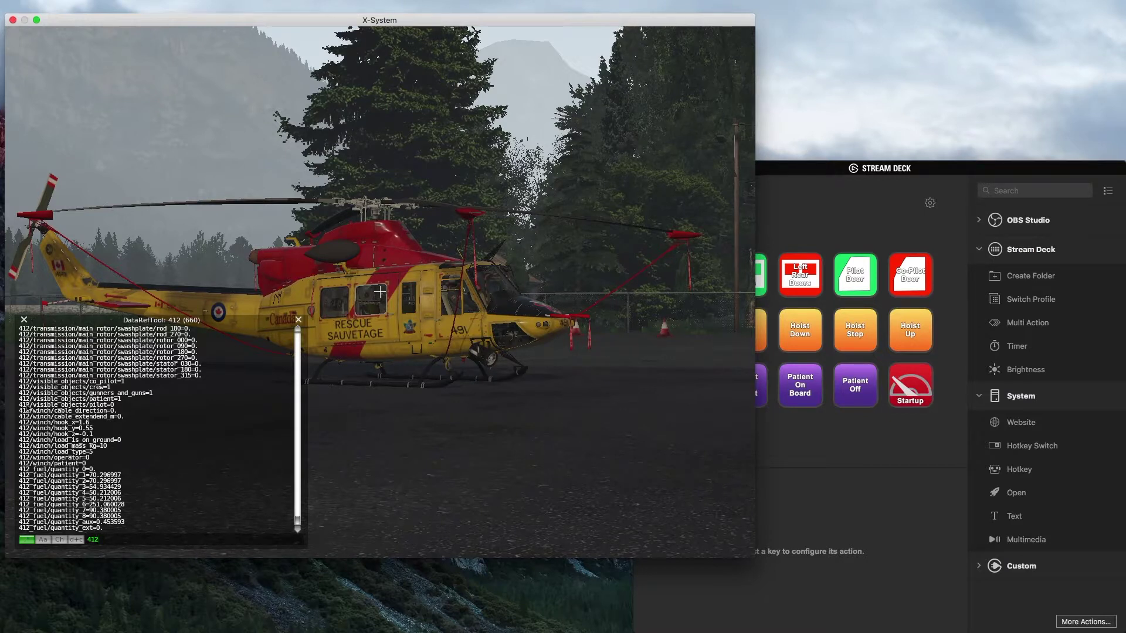
- Look through the filtered 412 entries, examining the helicopter's custom datarefs and its triggerable commands
double_click(92, 541)
scroll(257, 416, "up", 15)
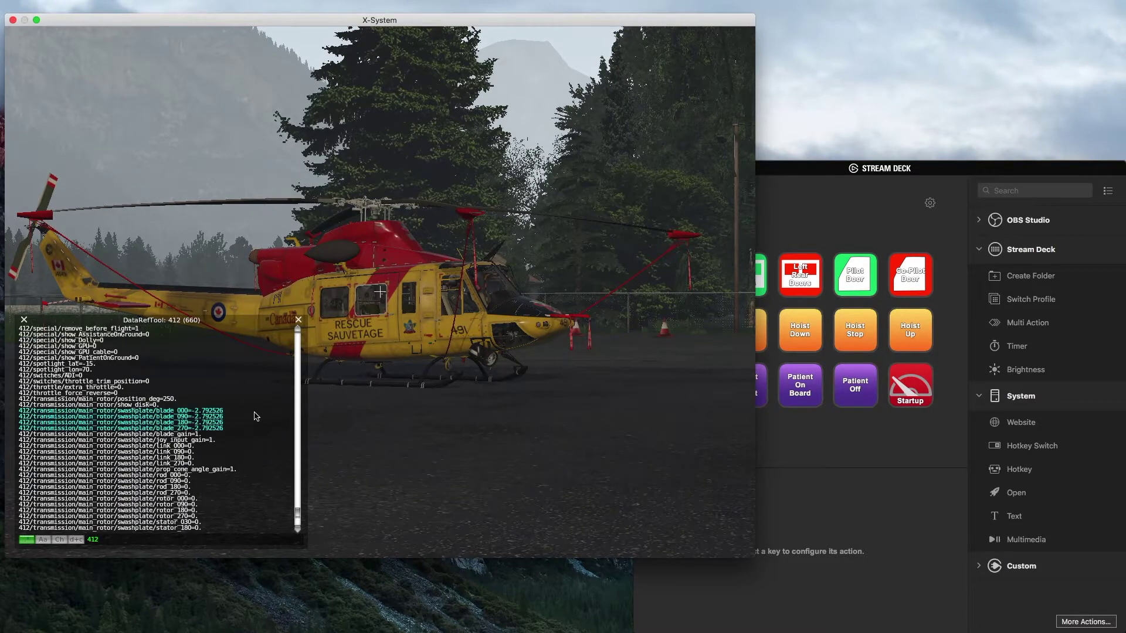
scroll(256, 417, "up", 15)
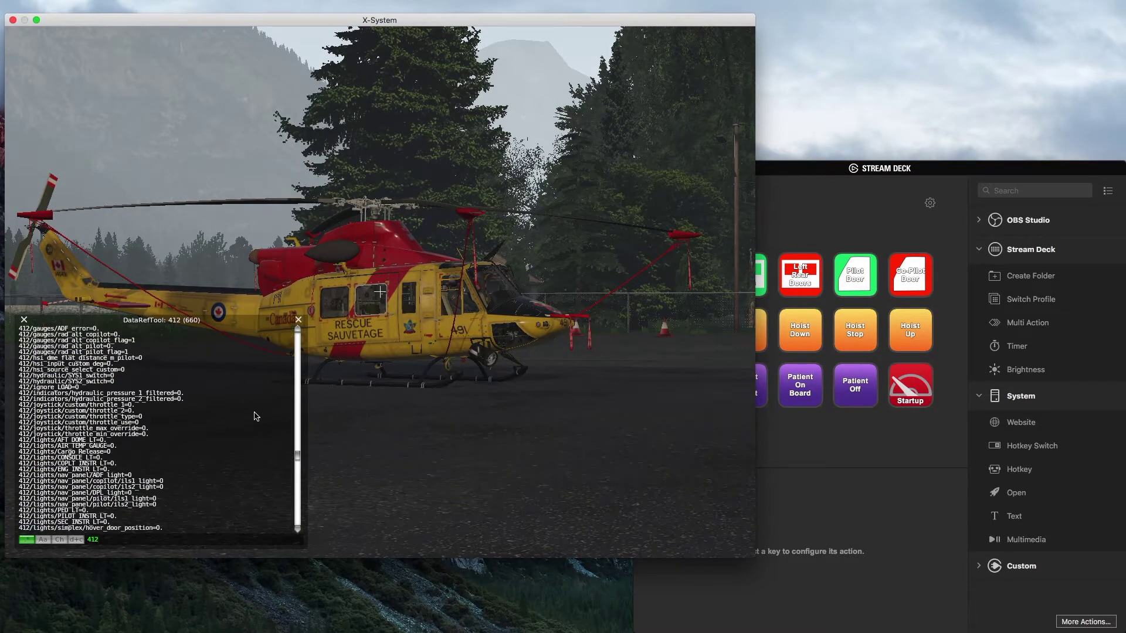
scroll(257, 417, "up", 15)
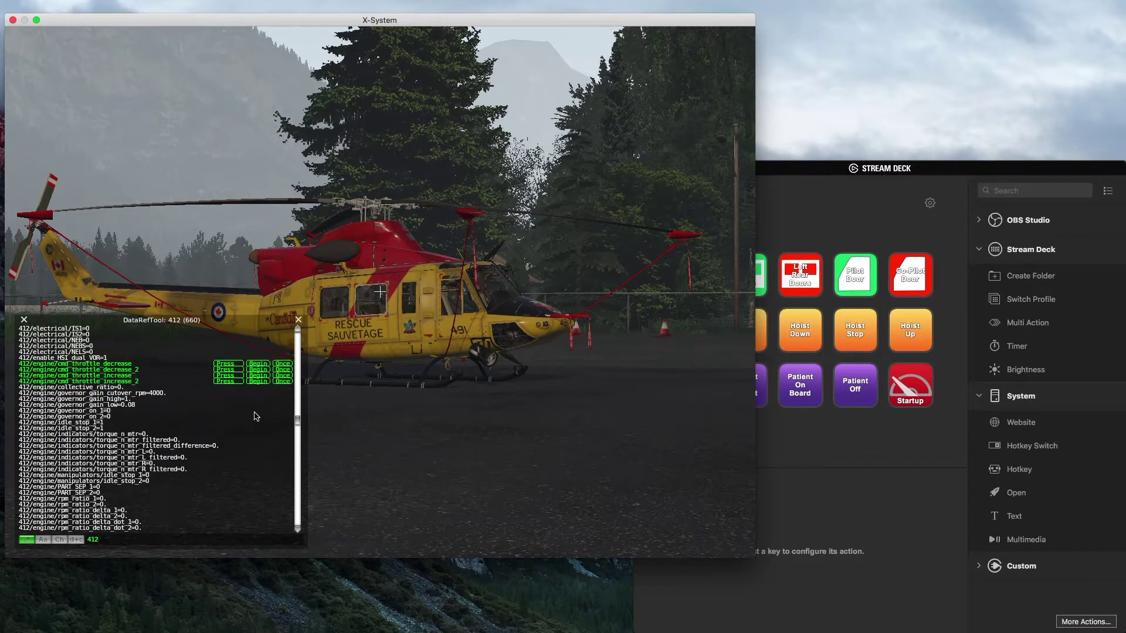
scroll(256, 417, "up", 15)
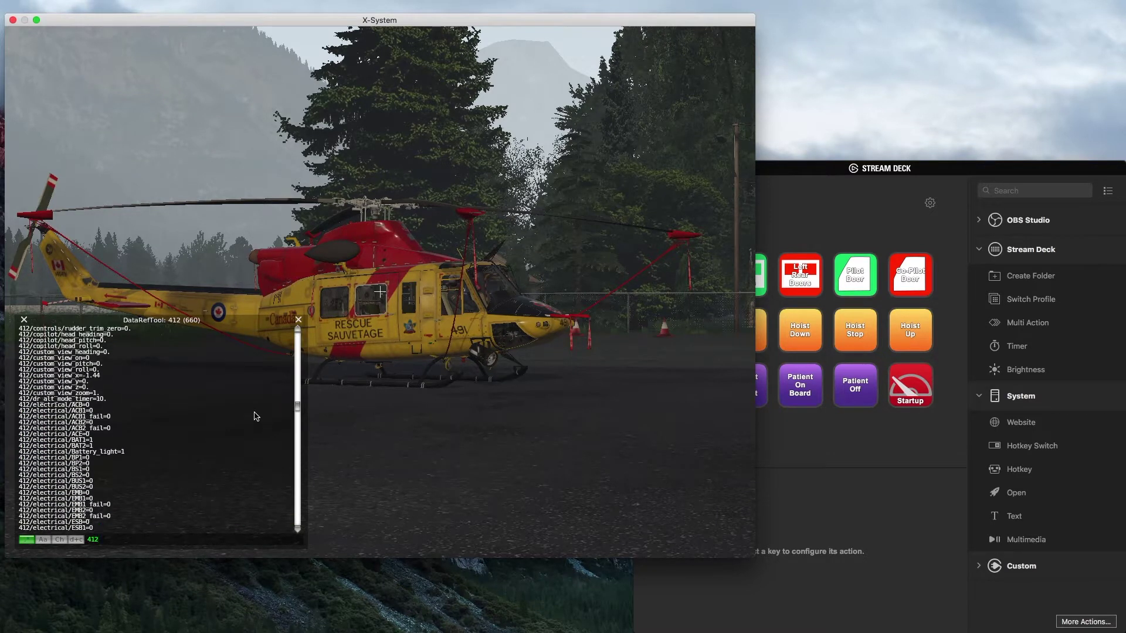
scroll(256, 416, "up", 8)
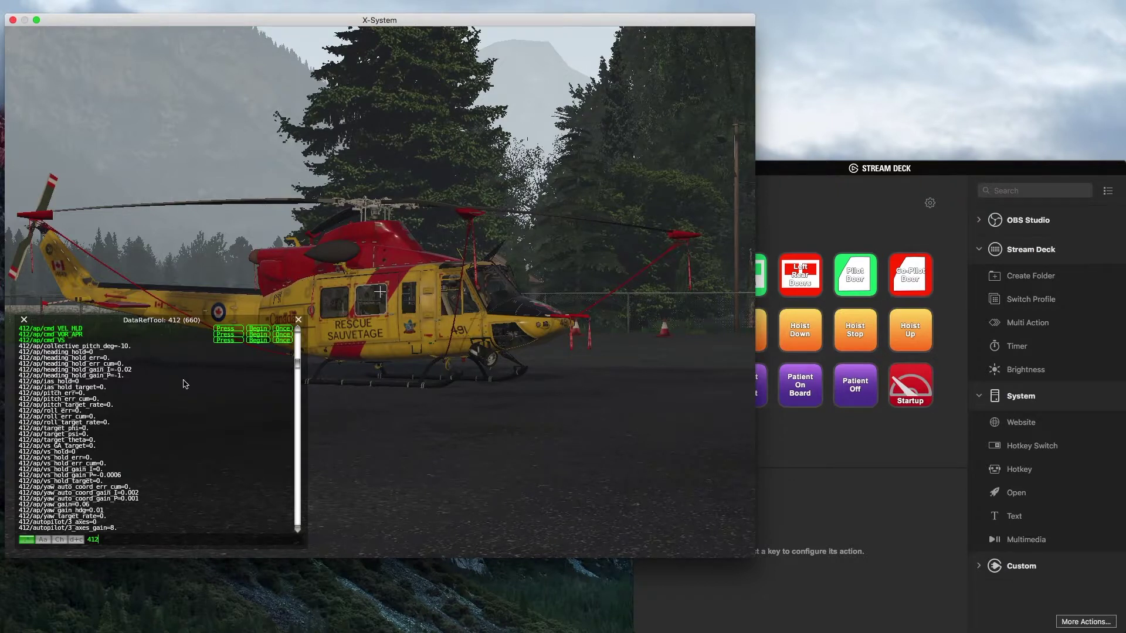
scroll(188, 387, "up", 10)
scroll(197, 402, "up", 15)
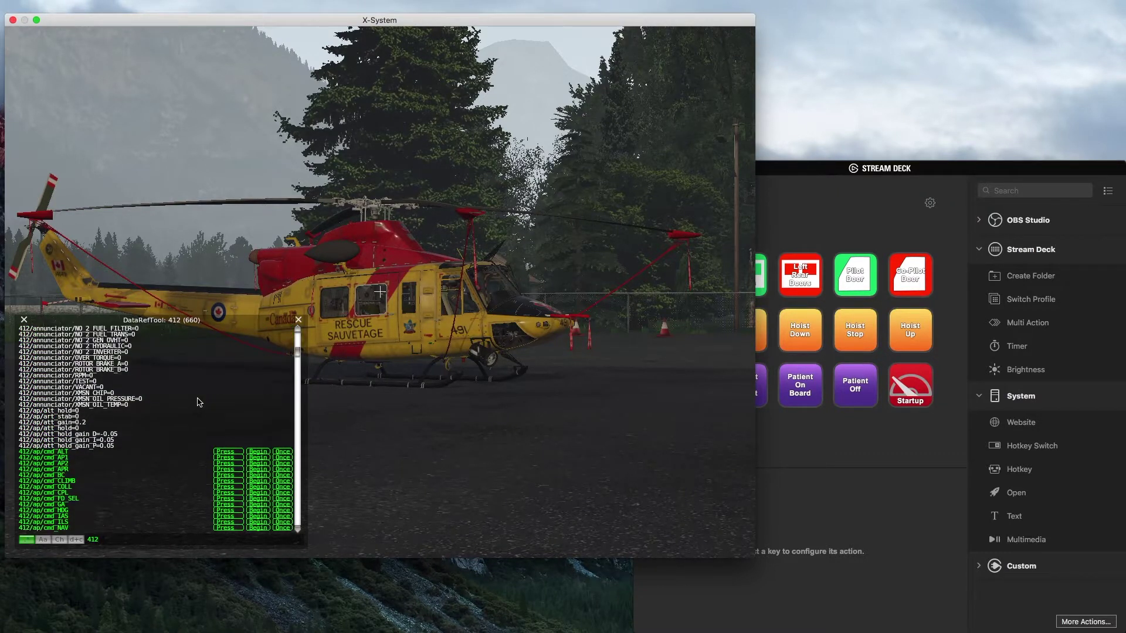
scroll(197, 402, "down", 10)
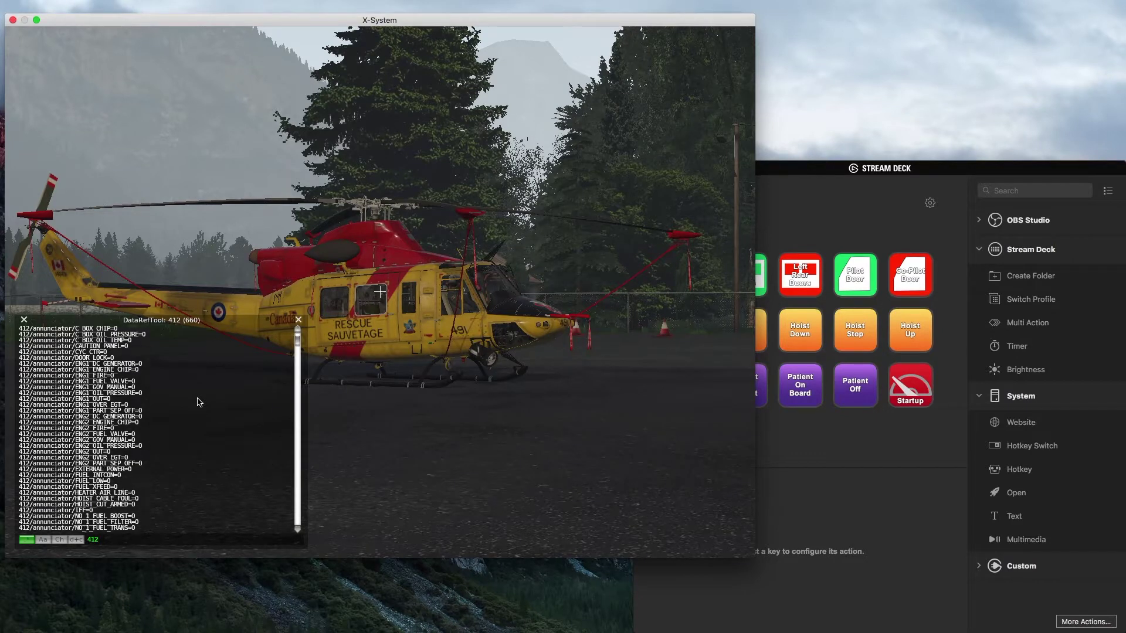
scroll(197, 403, "down", 3)
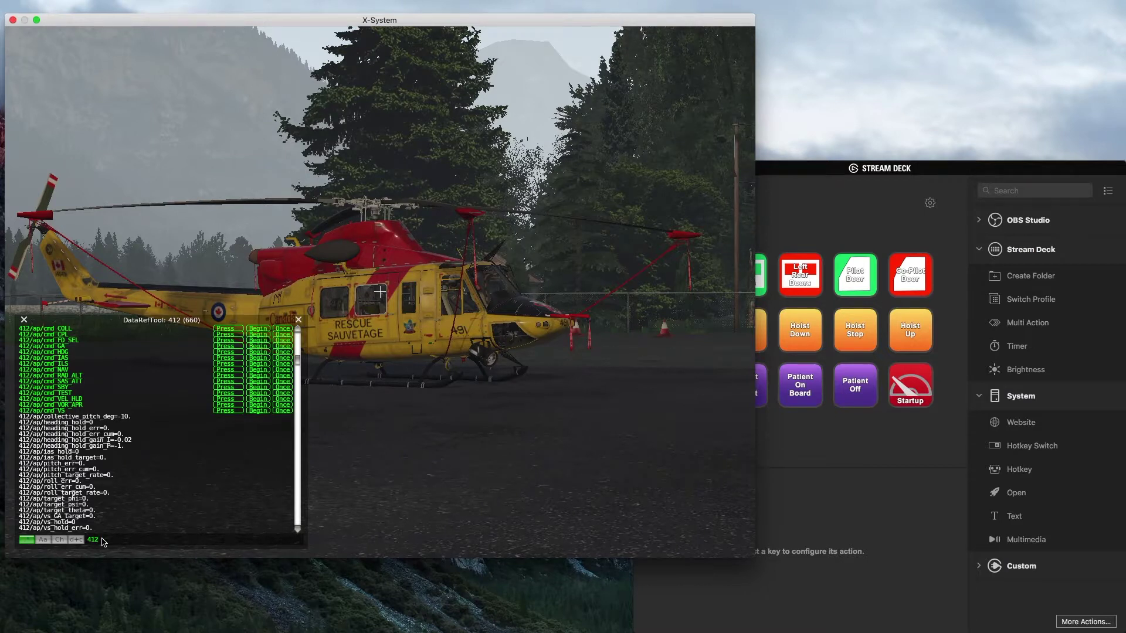
- Filter the list to changed entries matching "slider", and operate slider 5 in the simulator to identify its door command
left_click_drag(103, 541, 88, 530)
type("slider")
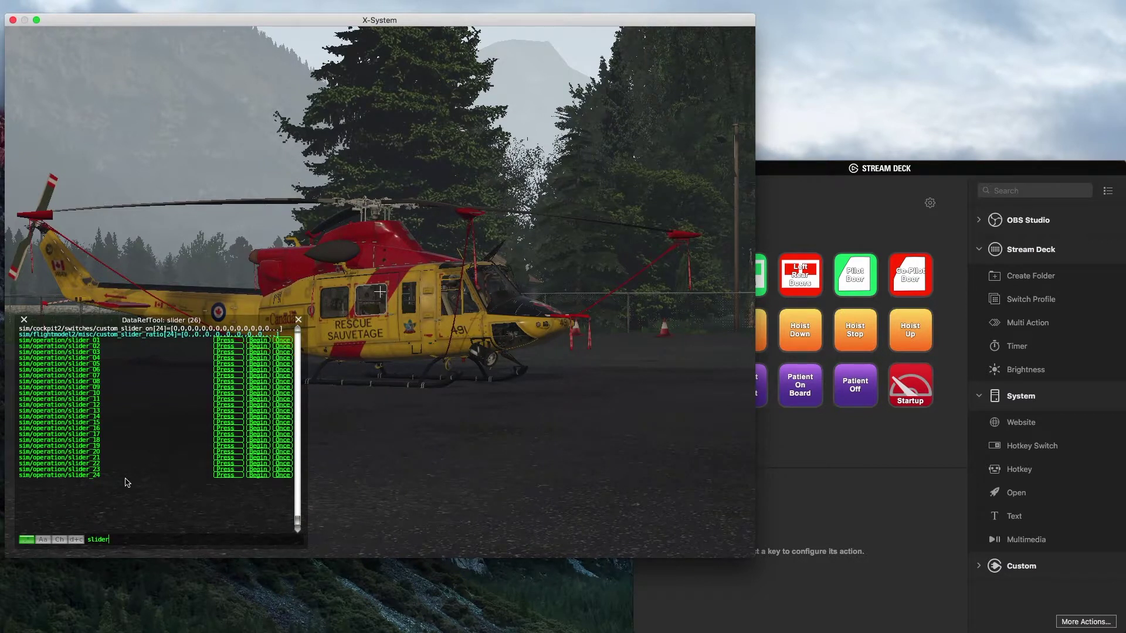
left_click(62, 541)
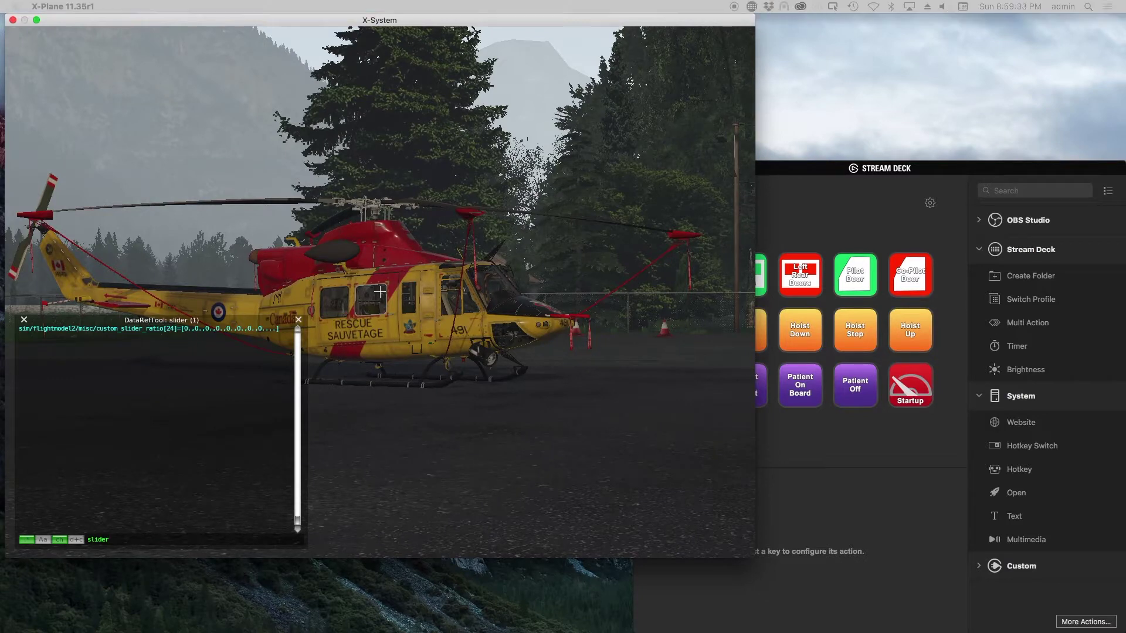
key("5")
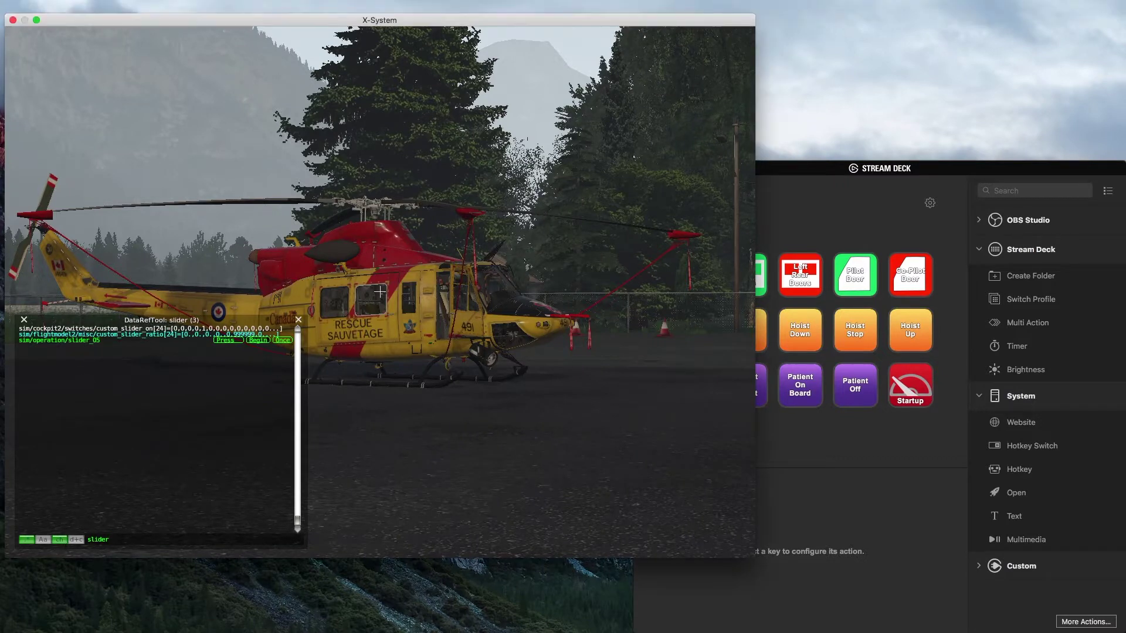
left_click(61, 540)
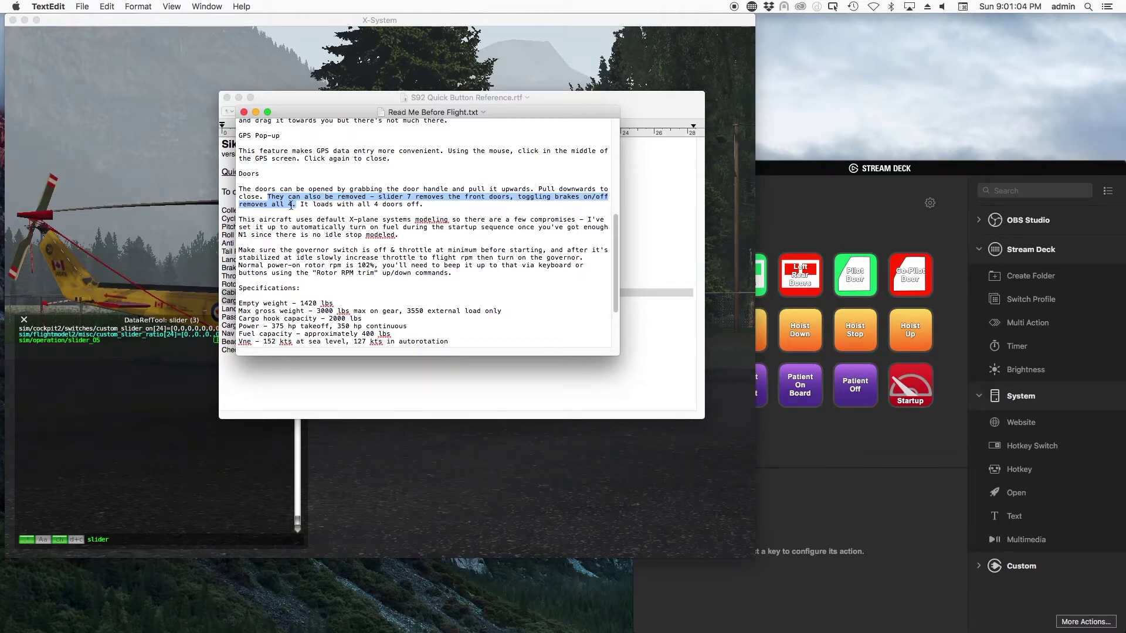
- Switch to the Stream Deck window
left_click(810, 172)
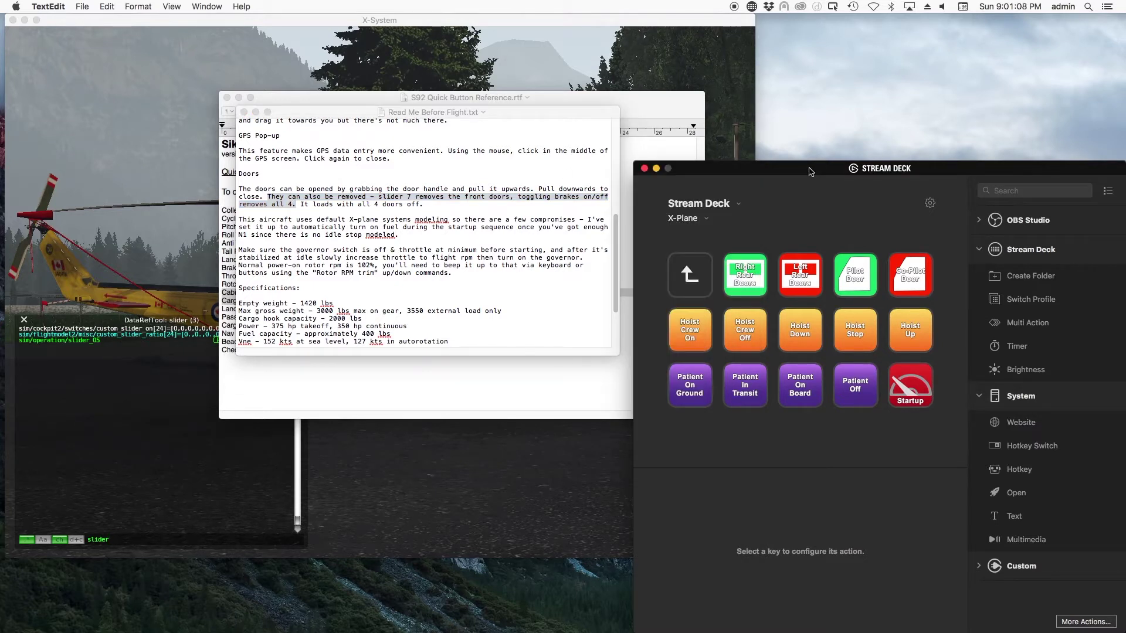